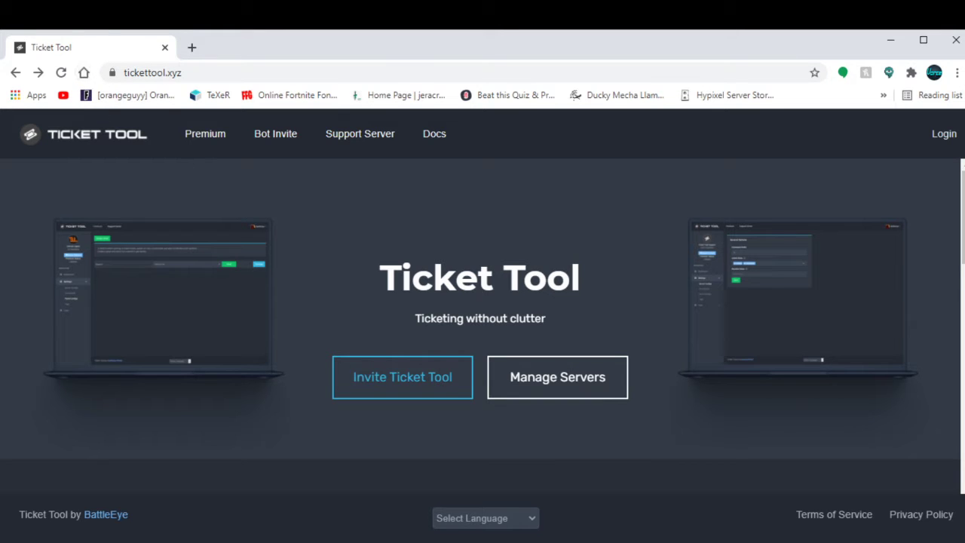
Start inviting the Ticket Tool bot and choose gaming bois as the server to add it to.
click(383, 393)
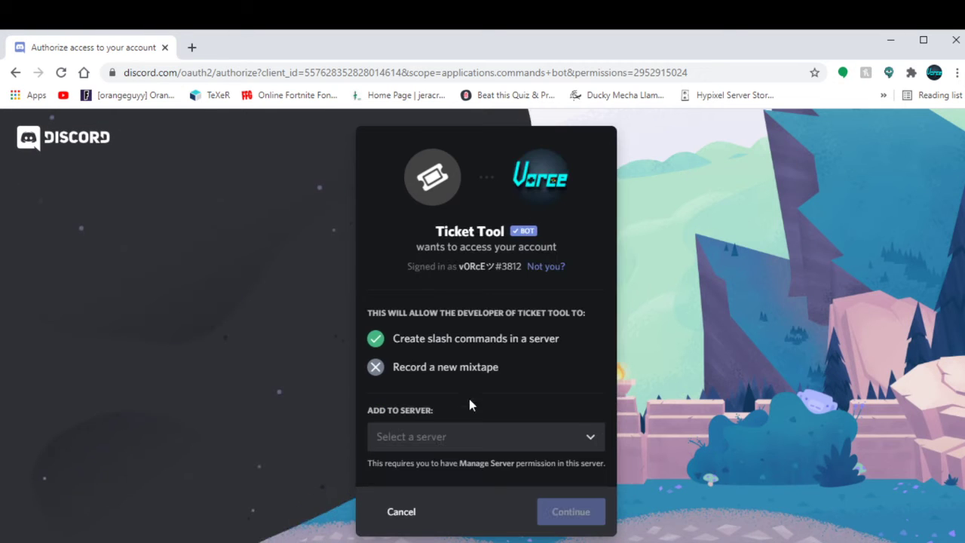
click(466, 434)
scroll(530, 512, down, 4)
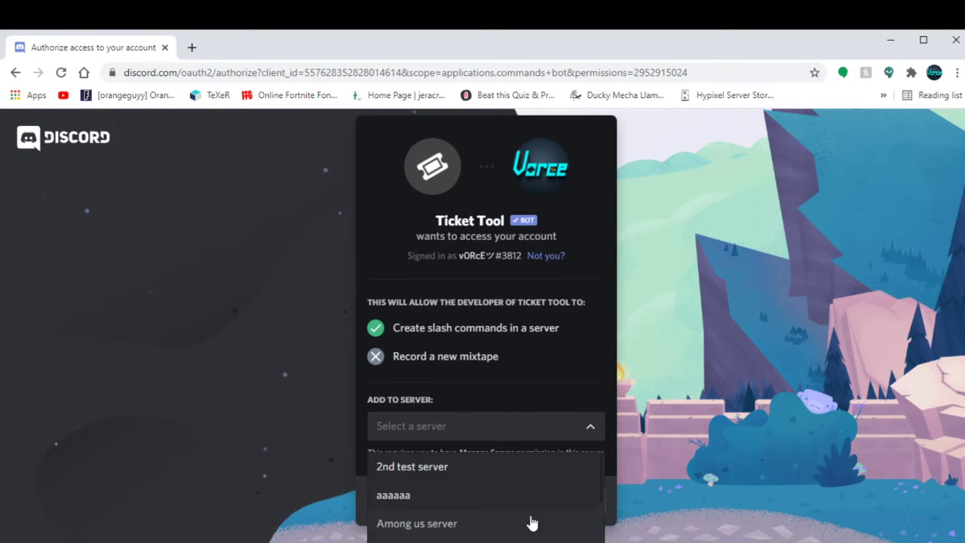
click(480, 467)
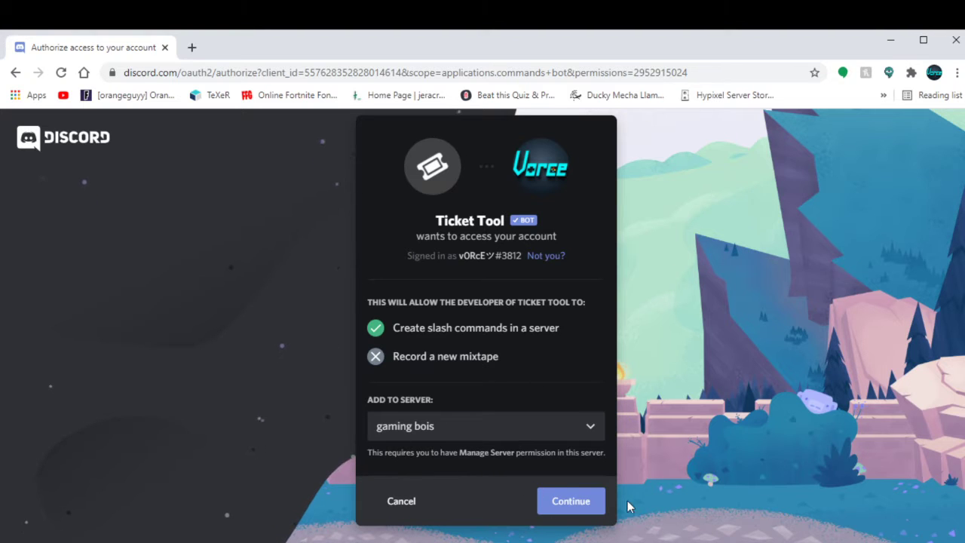
Review the permissions Ticket Tool requests on gaming bois and authorize the bot with all of them granted.
click(595, 501)
scroll(476, 456, down, 5)
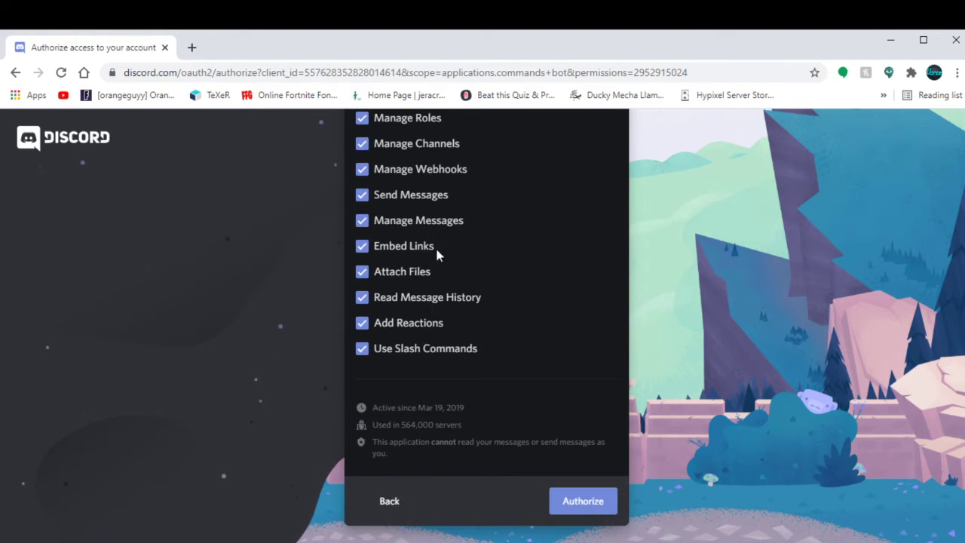
scroll(422, 264, up, 5)
scroll(510, 383, down, 3)
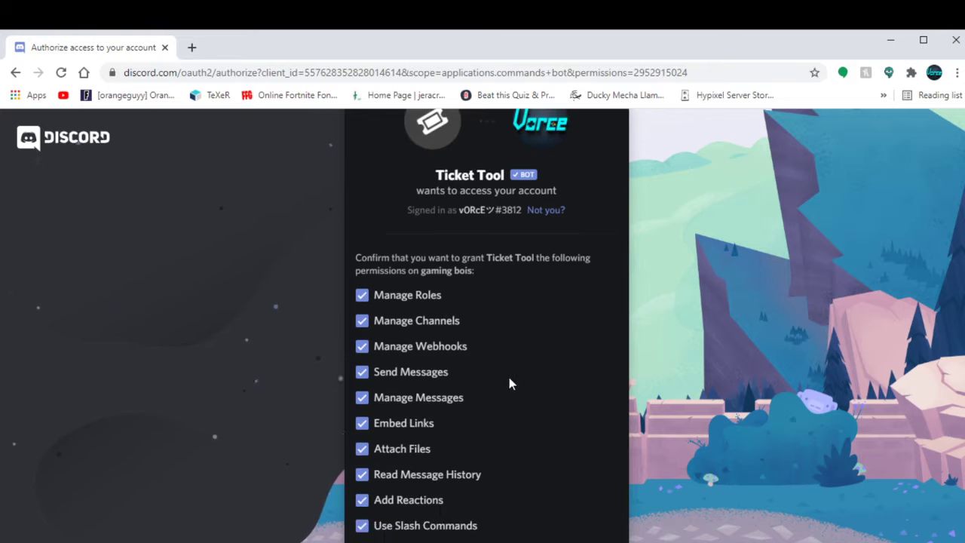
click(607, 508)
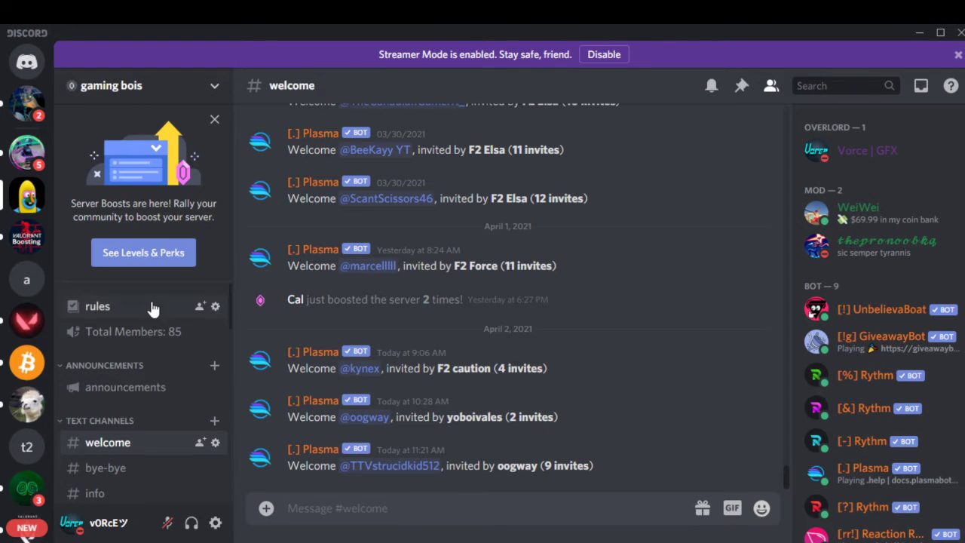
Switch to Discord, open the rules channel of gaming bois and bring up the Ticket Tool bot's profile from the member list.
scroll(895, 339, down, 6)
scroll(893, 334, up, 6)
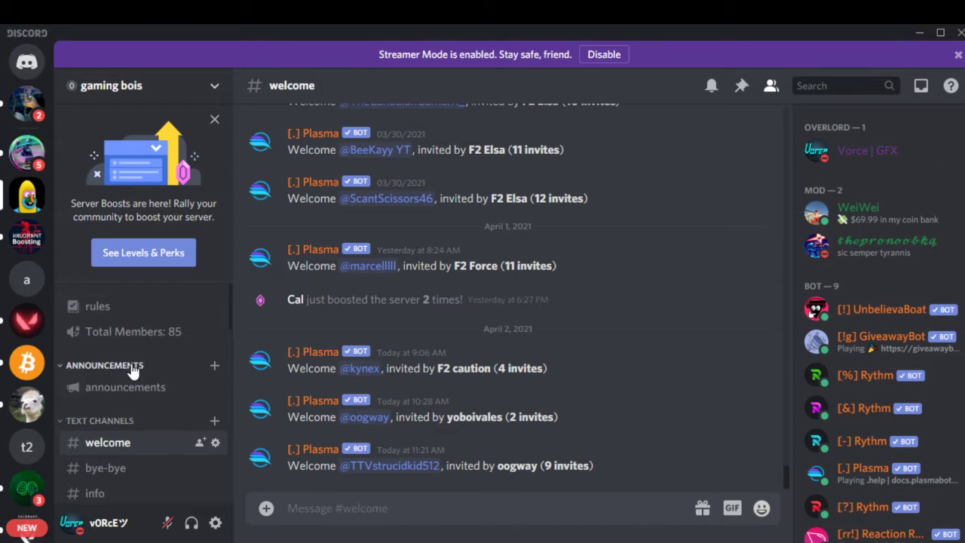
click(145, 308)
scroll(875, 324, down, 10)
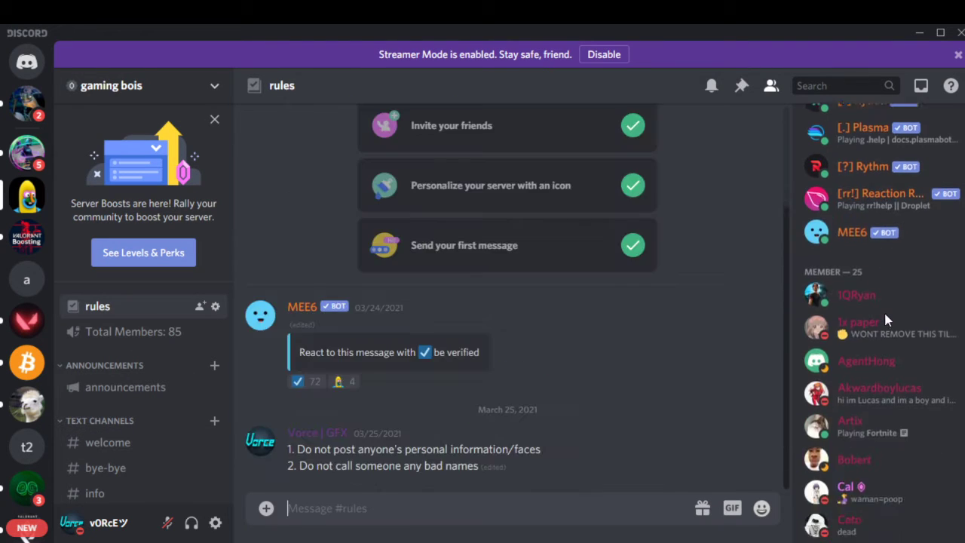
scroll(884, 315, down, 4)
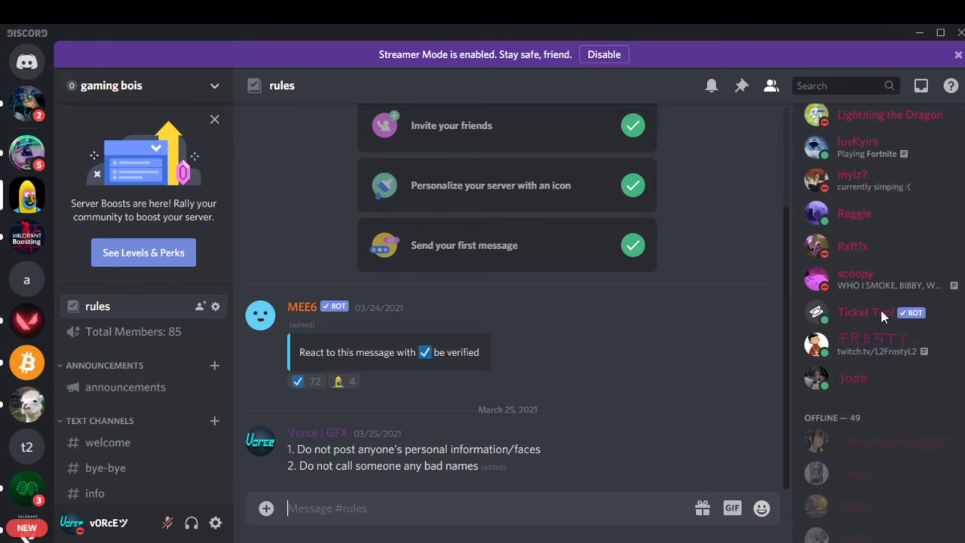
click(832, 322)
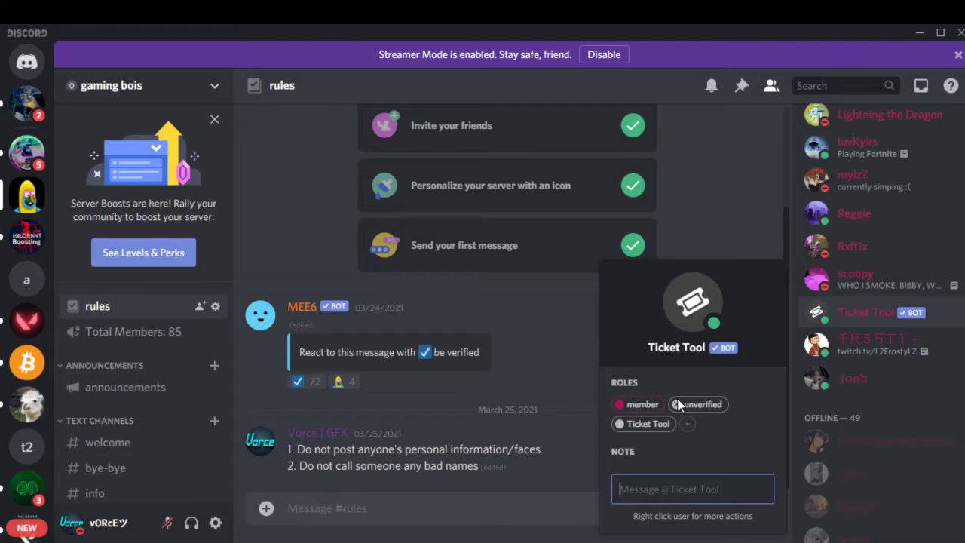
Remove the unverified and member roles from Ticket Tool and assign it the Bot role.
click(677, 405)
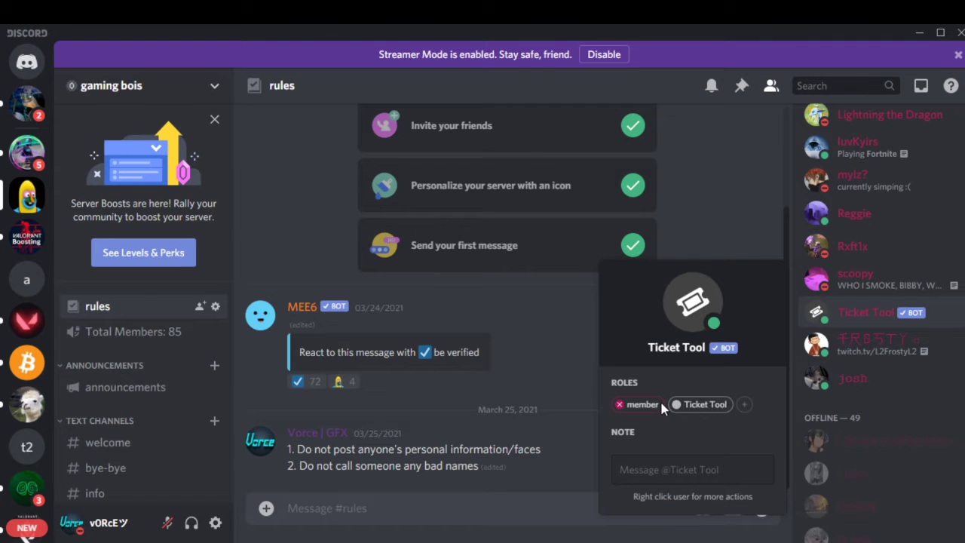
click(618, 405)
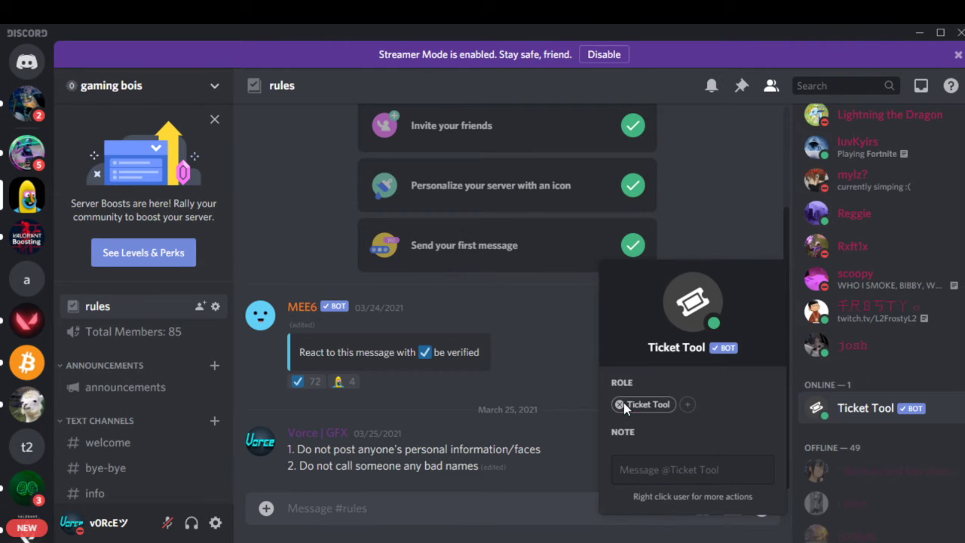
click(686, 405)
click(664, 381)
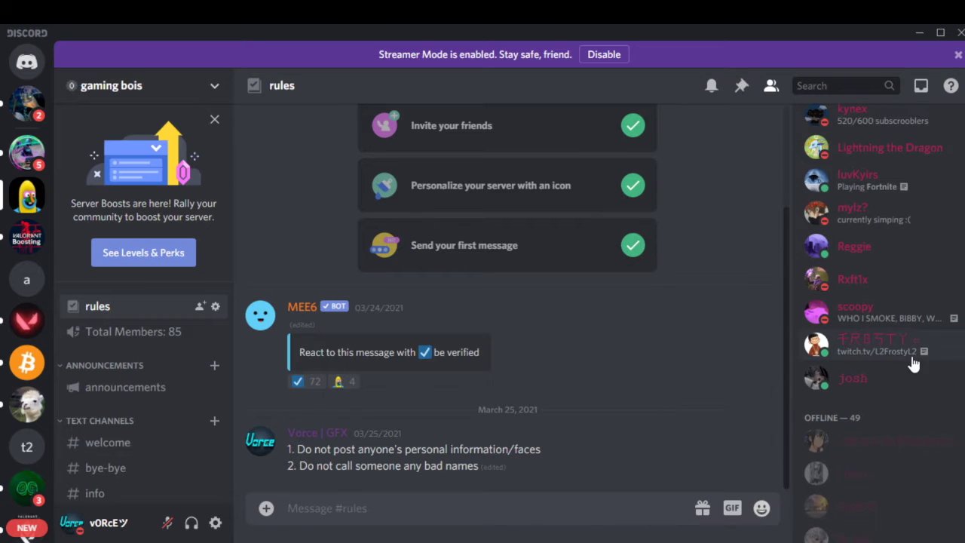
Open the welcome channel and check Ticket Tool's place in the member list and its assigned roles.
scroll(461, 338, up, 2)
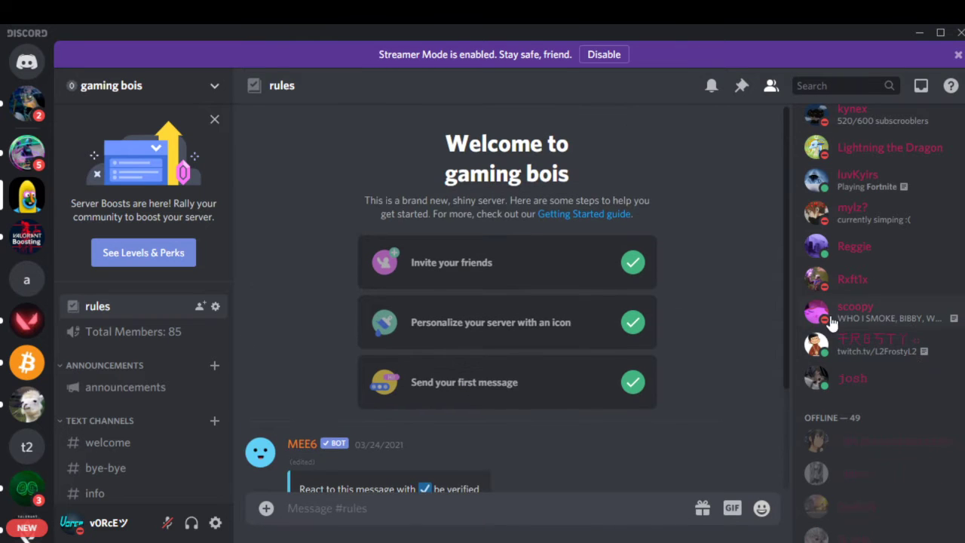
click(133, 442)
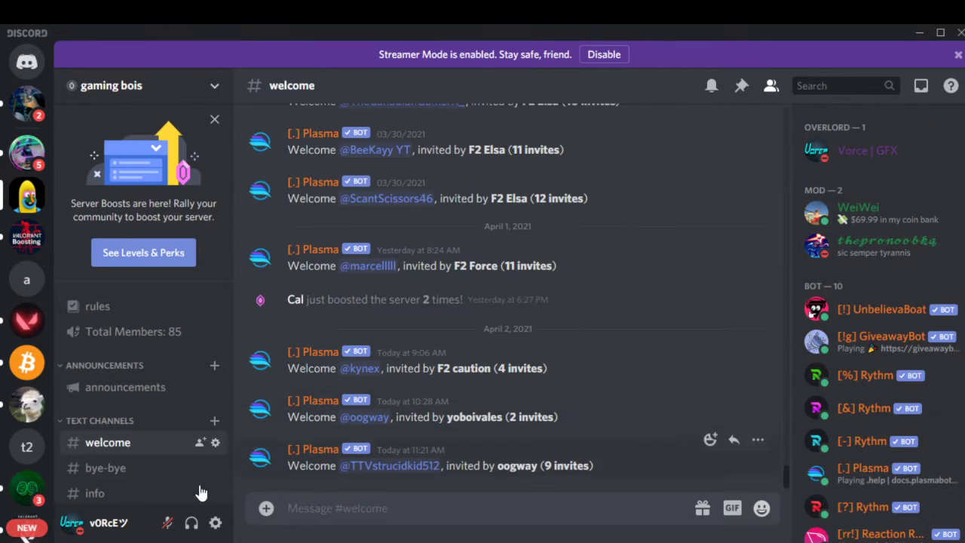
scroll(935, 329, down, 1)
scroll(935, 329, down, 4)
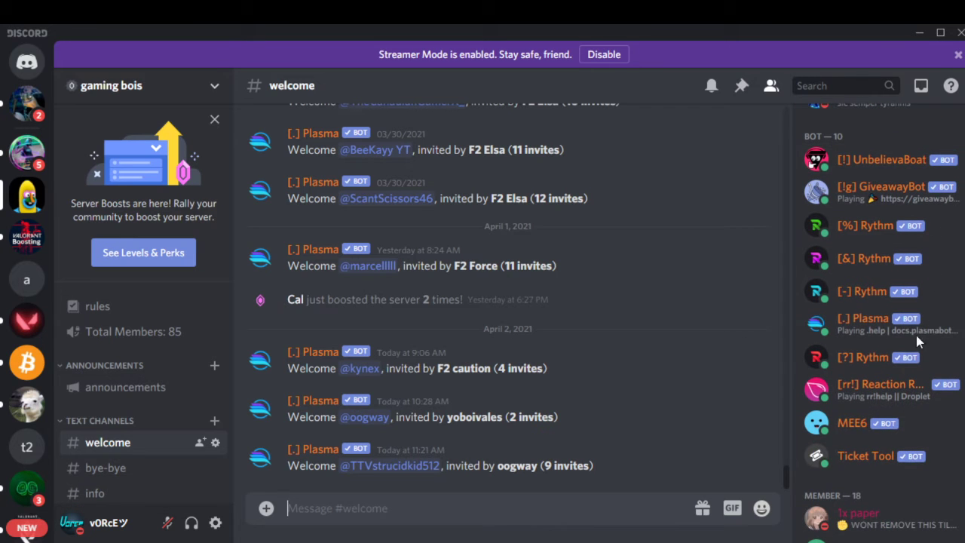
click(826, 455)
click(840, 423)
click(839, 452)
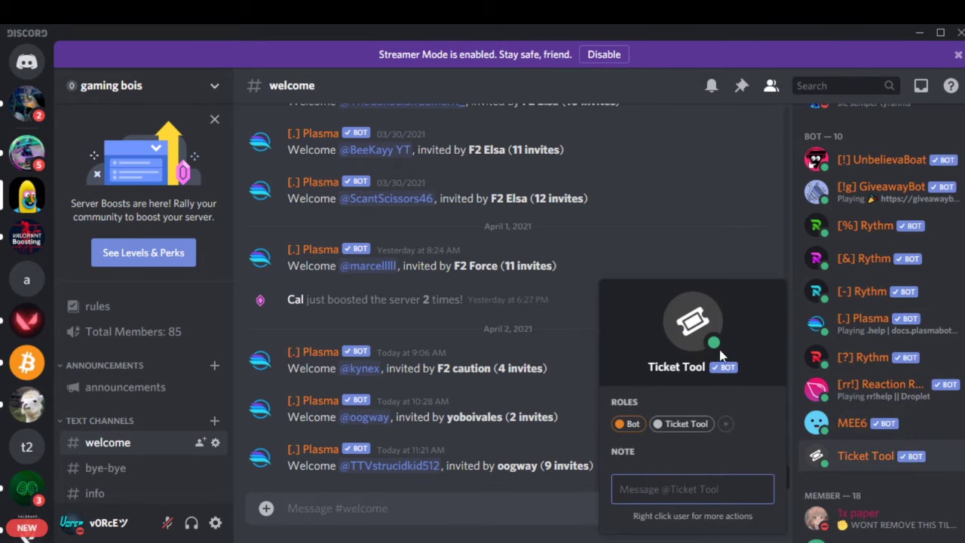
scroll(156, 424, down, 3)
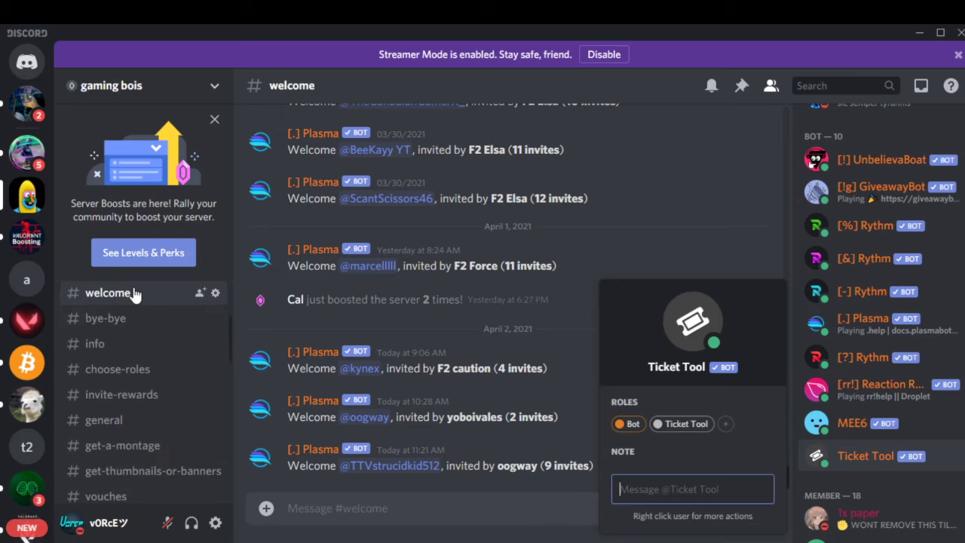
click(134, 294)
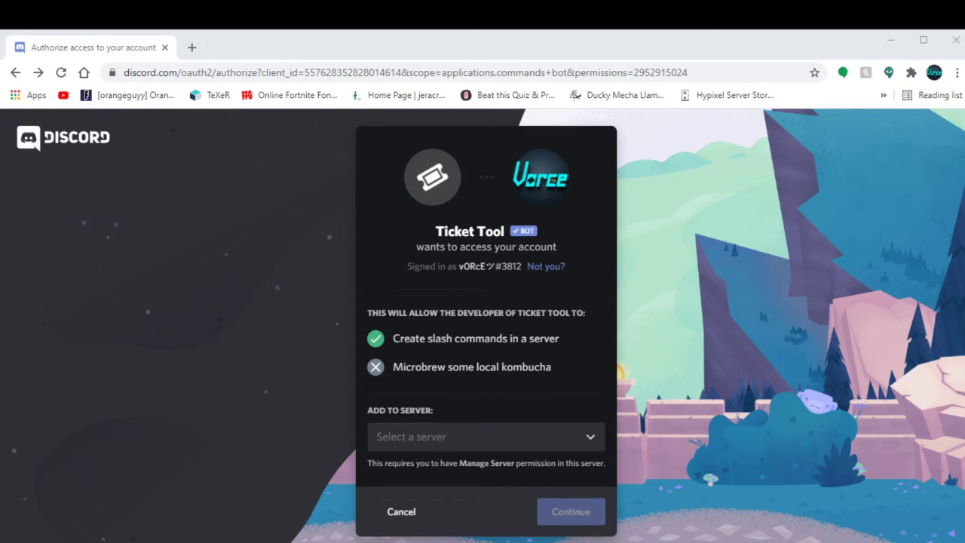
Return to the Ticket Tool website in the browser, go to server management and authorize the login with Discord.
click(15, 73)
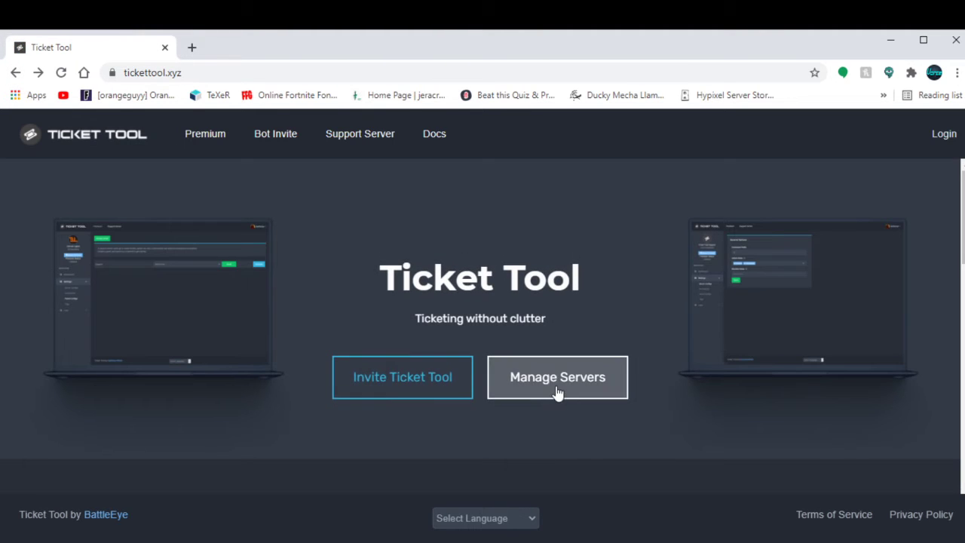
click(556, 394)
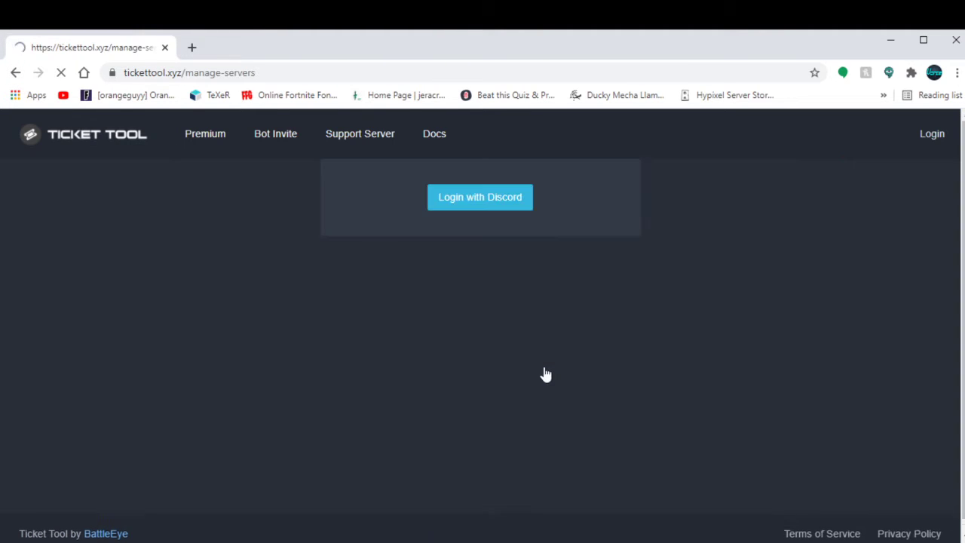
click(471, 203)
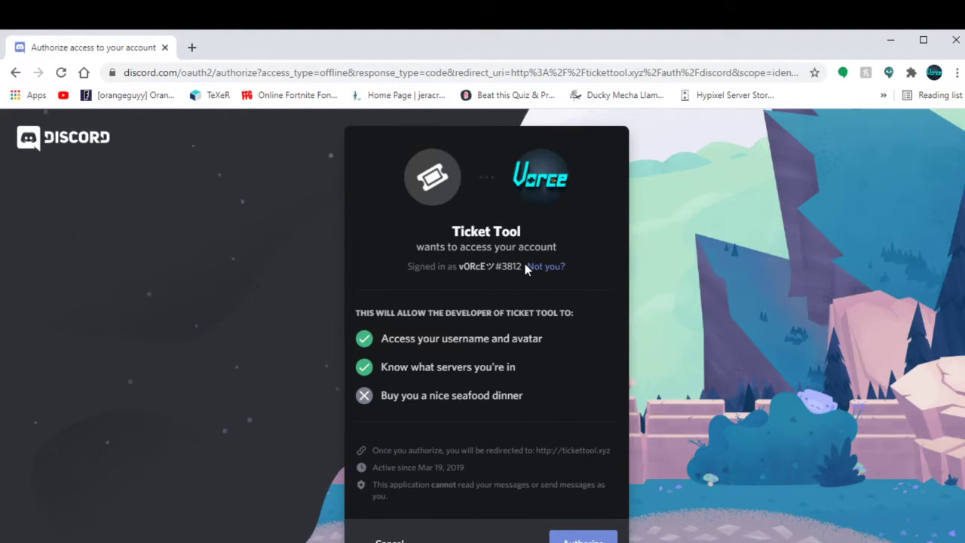
scroll(526, 265, down, 2)
click(587, 510)
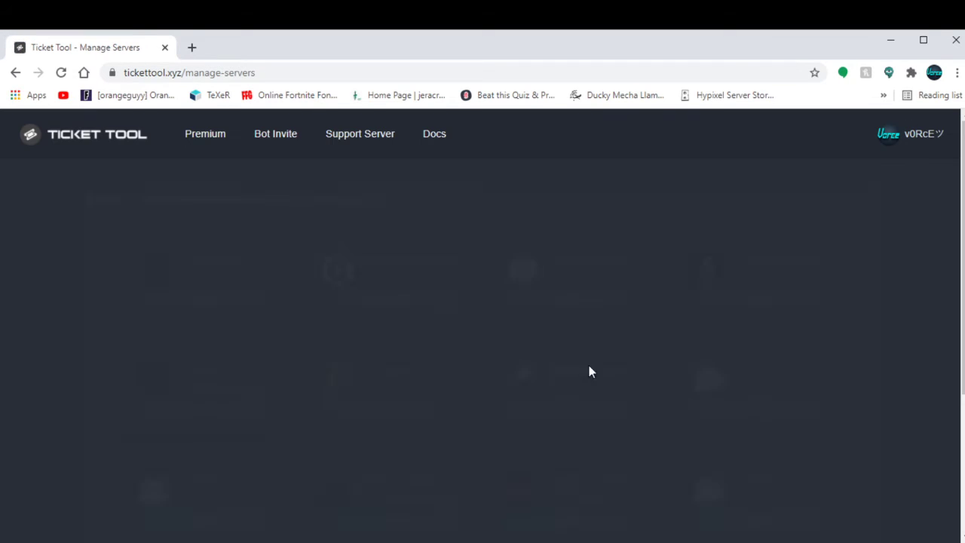
Look through the server list and open the management dashboard for gaming bois.
scroll(504, 287, down, 2)
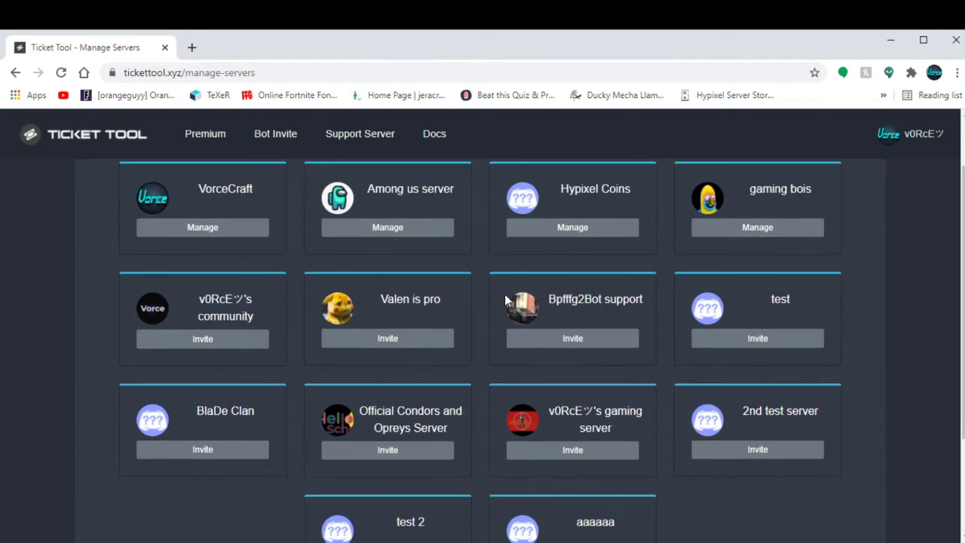
scroll(505, 294, up, 2)
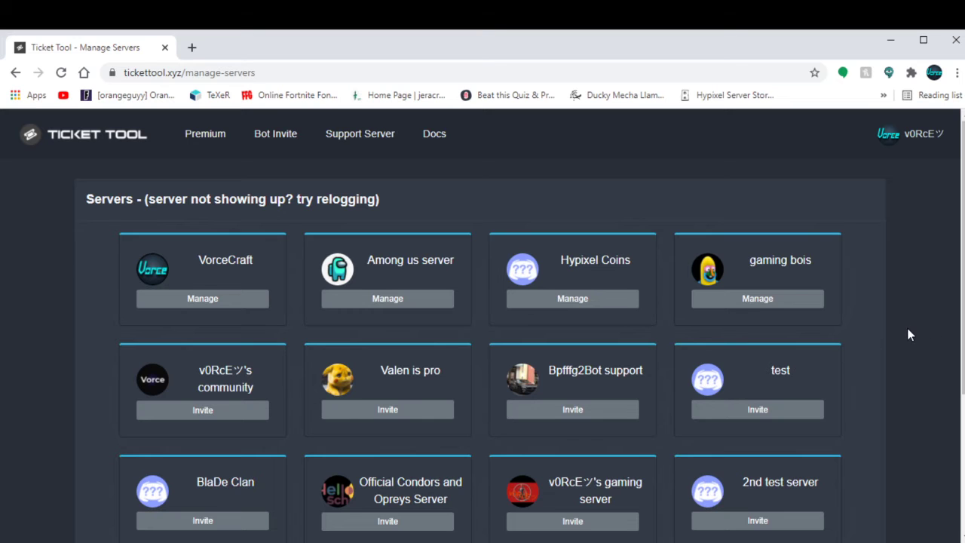
scroll(782, 363, down, 2)
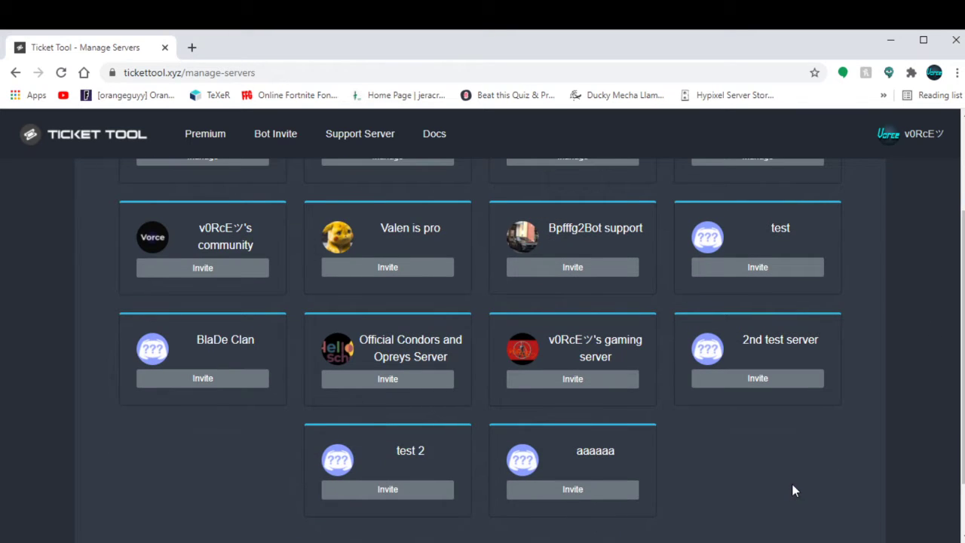
scroll(805, 500, up, 2)
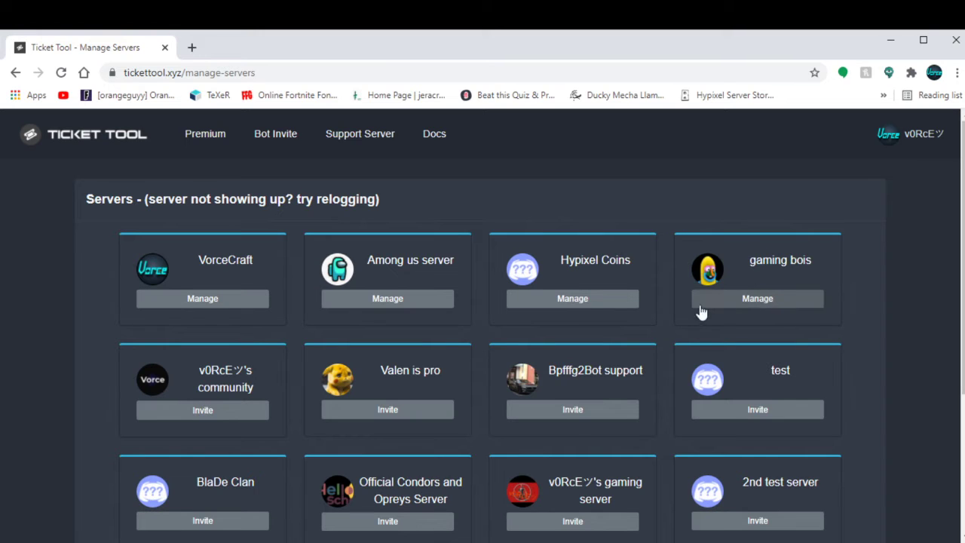
click(778, 300)
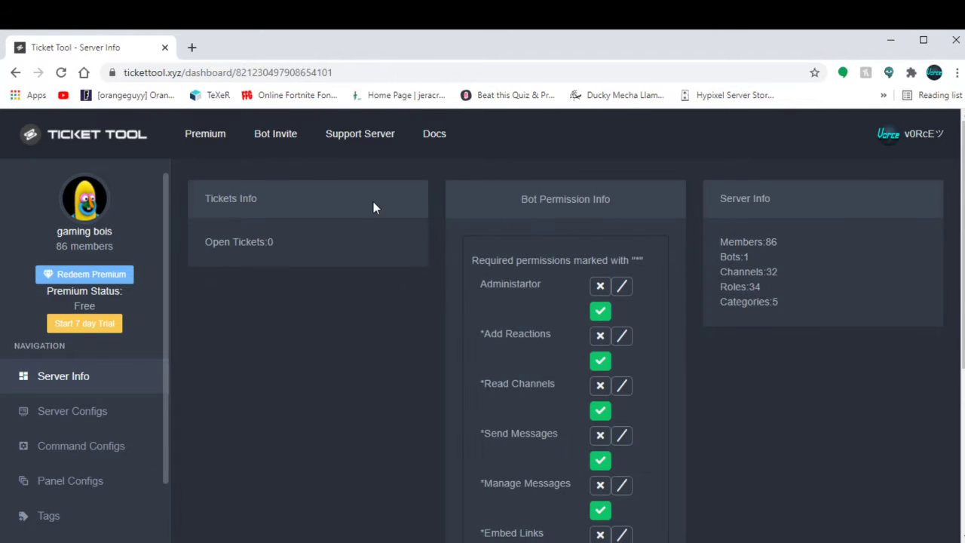
Look over the bot's permission information, open the panel configuration page and start creating a new ticket panel.
scroll(365, 209, down, 1)
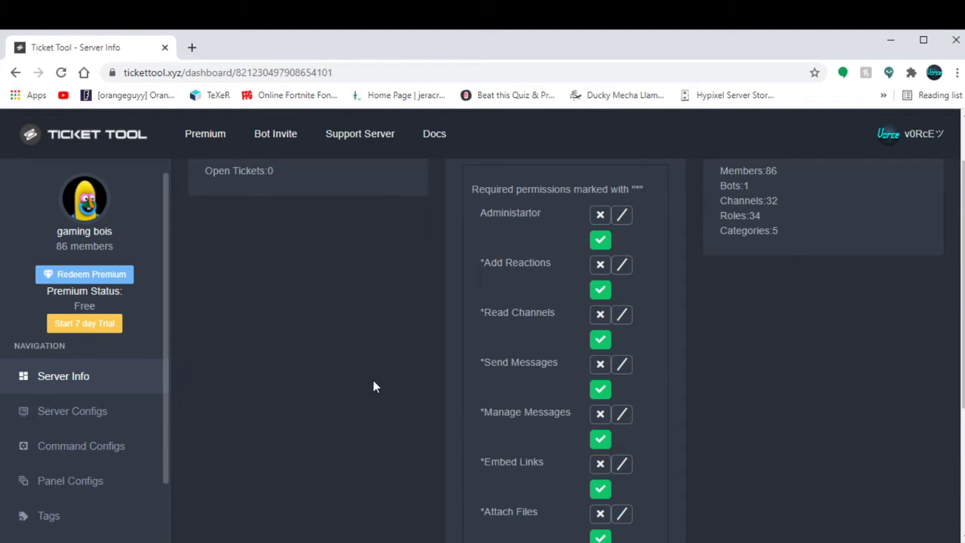
scroll(381, 384, up, 1)
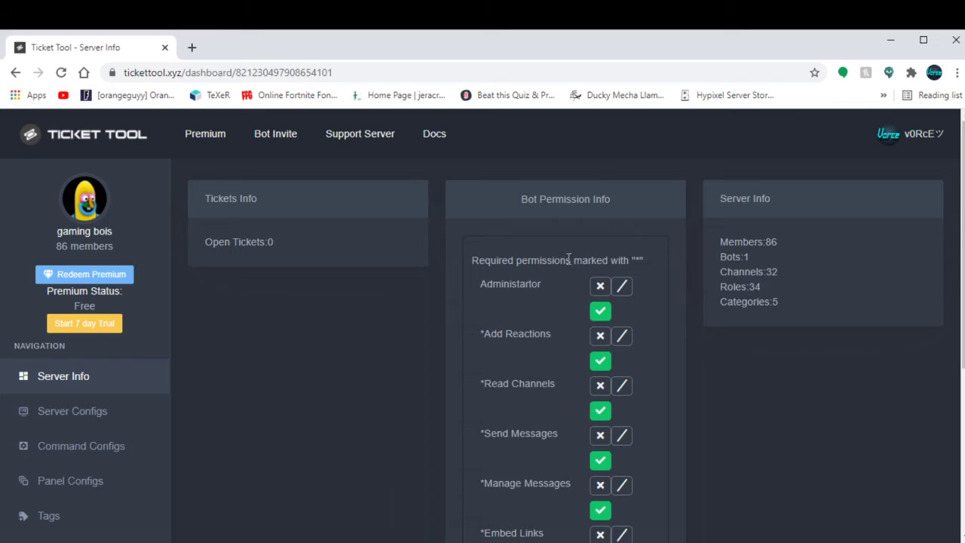
scroll(83, 430, down, 1)
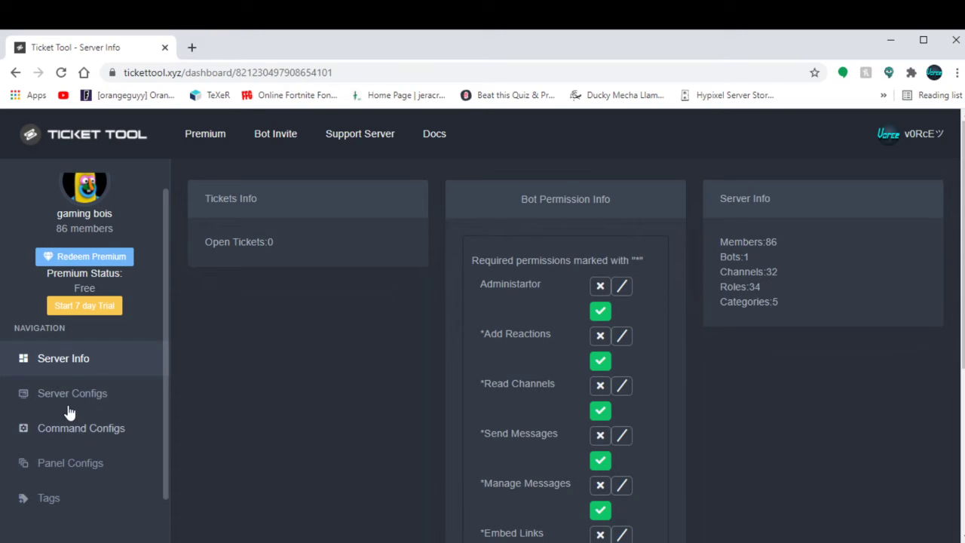
click(88, 469)
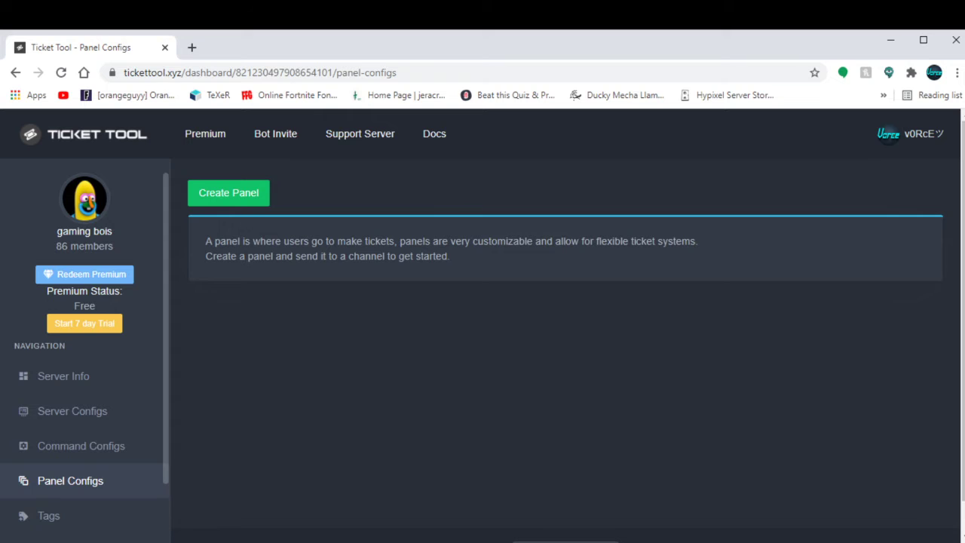
click(235, 200)
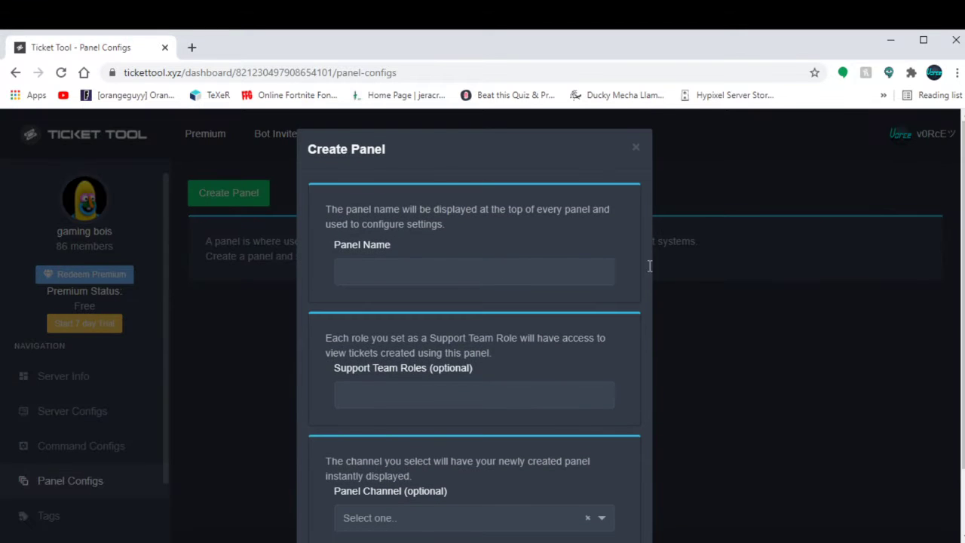
scroll(468, 348, down, 1)
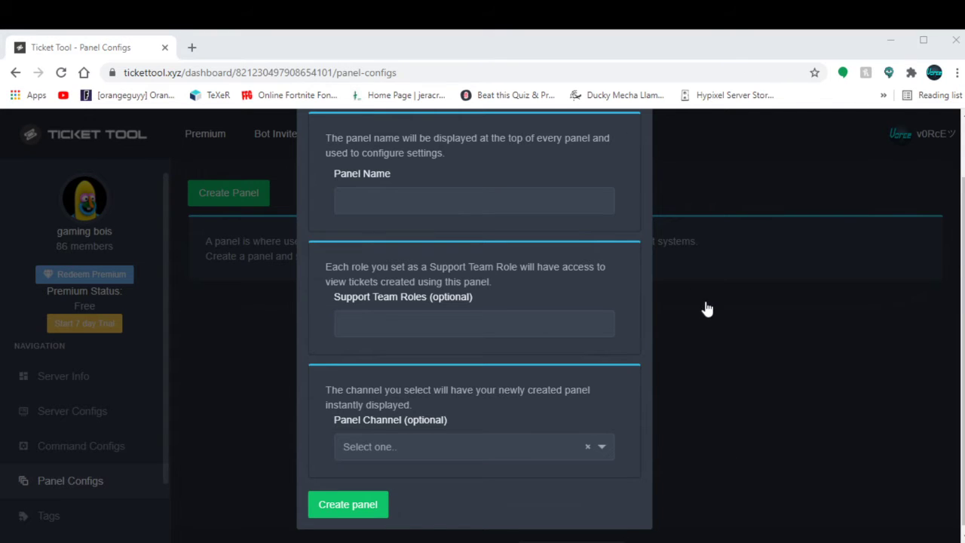
Switch to Discord and look through the gaming bois channel list for a suitable place for ticket support.
key(alt+Tab)
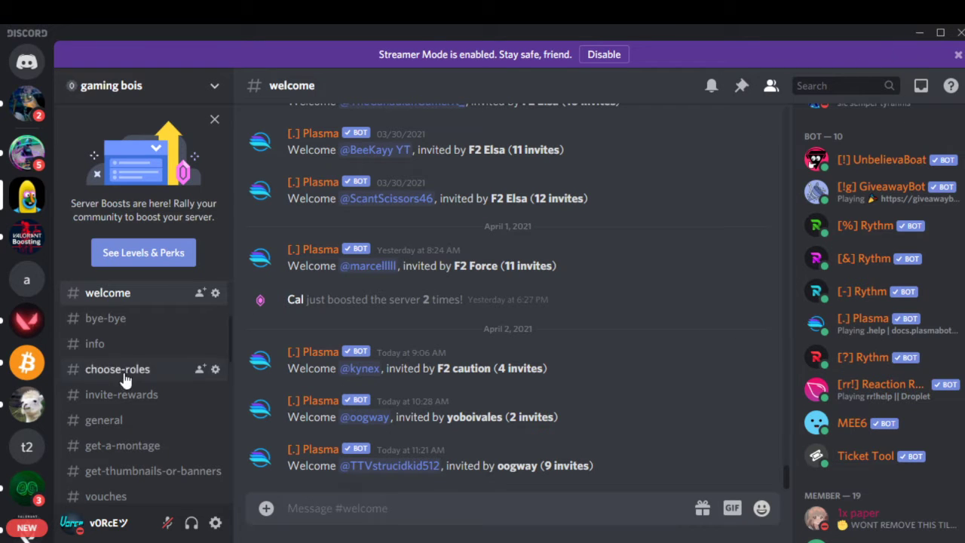
scroll(132, 381, down, 3)
scroll(135, 392, down, 3)
scroll(192, 372, down, 5)
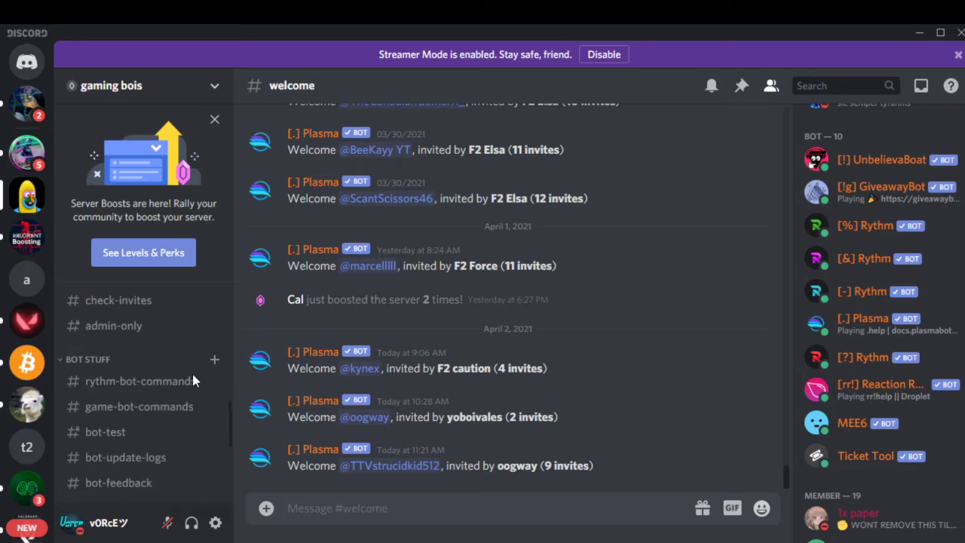
scroll(184, 362, down, 4)
scroll(162, 332, up, 4)
scroll(170, 341, up, 3)
scroll(173, 354, down, 3)
scroll(175, 356, up, 6)
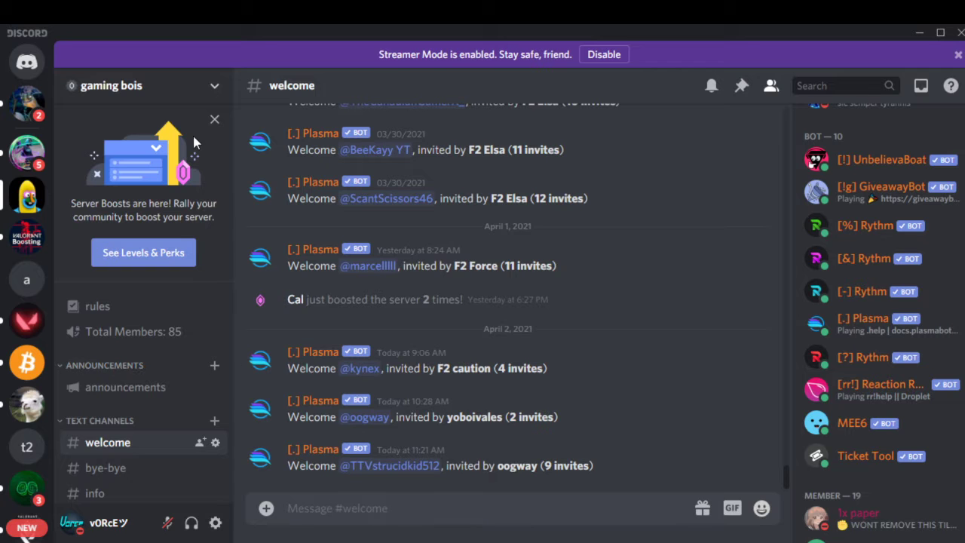
Create a non-private category named Support in the gaming bois server.
click(215, 89)
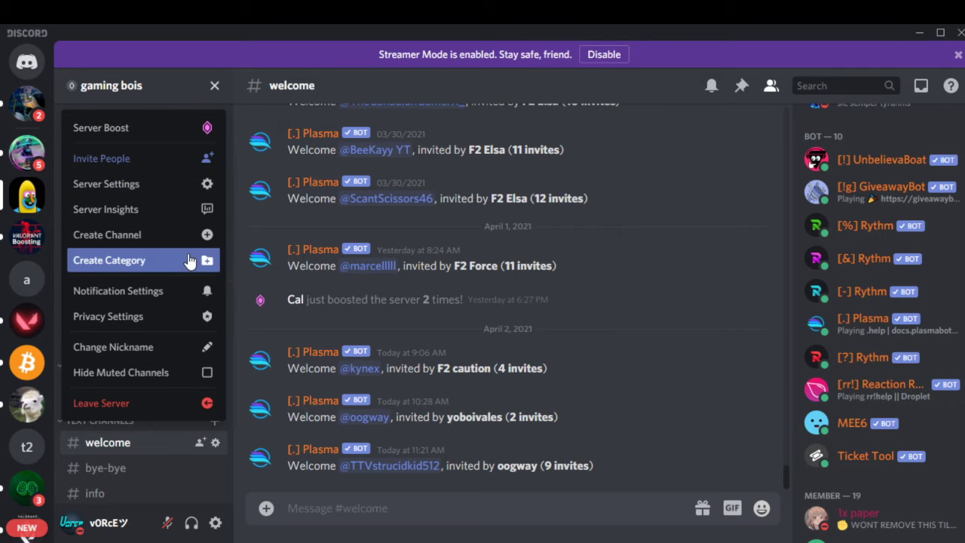
click(178, 261)
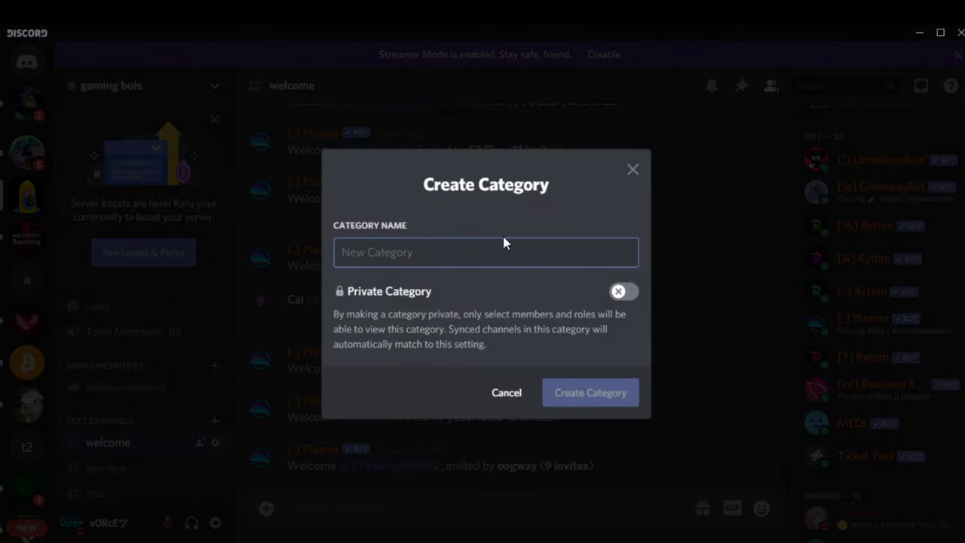
text(Support)
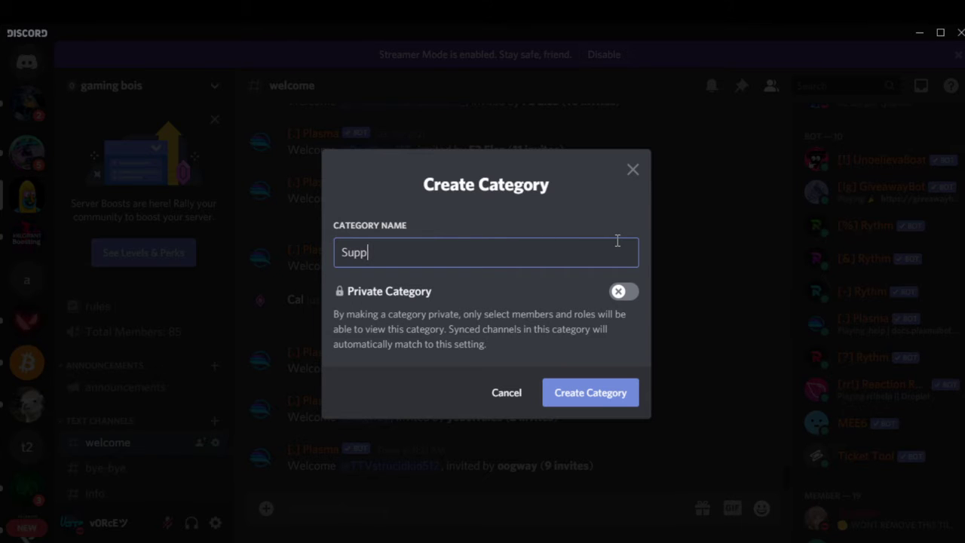
click(607, 394)
Move the Support category up the channel list so it sits directly above Bot Stuff.
scroll(133, 425, down, 10)
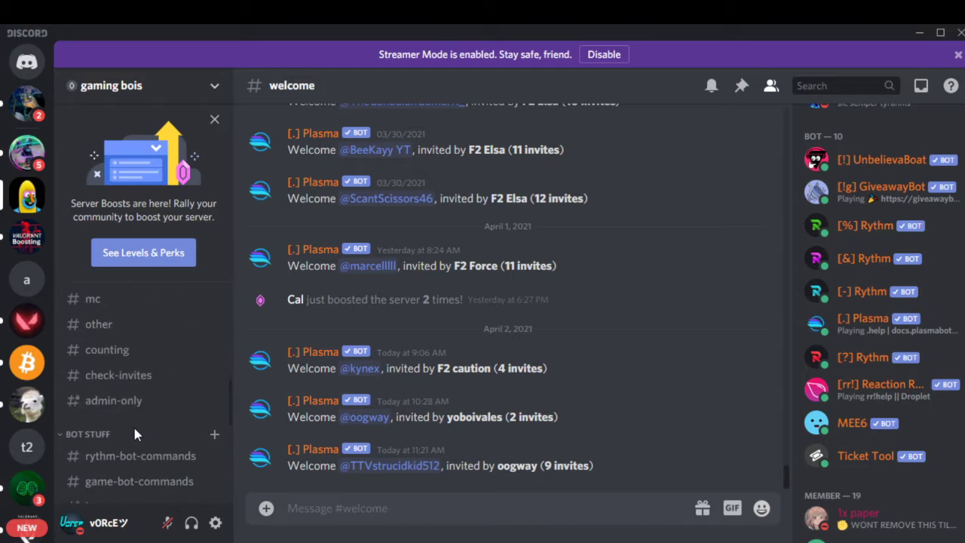
drag(121, 491, 152, 321)
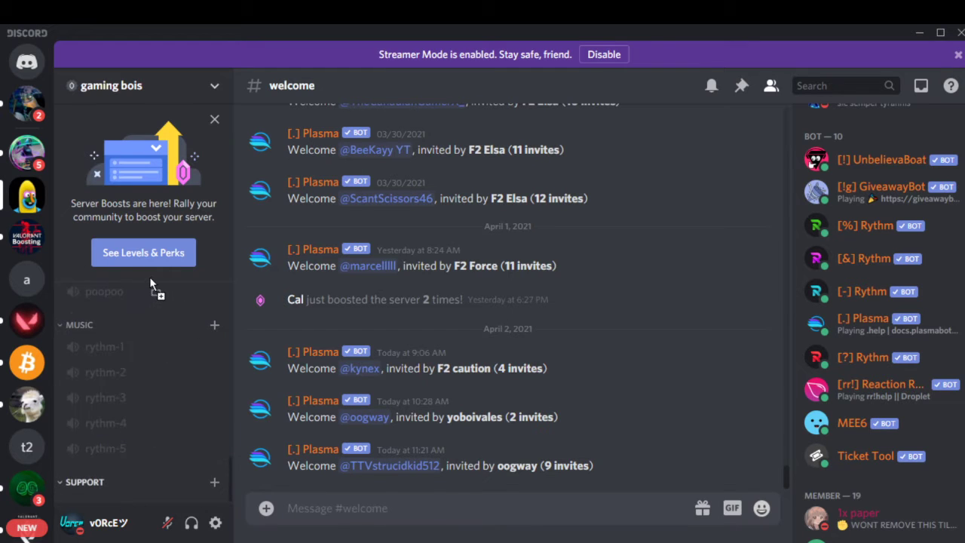
drag(150, 279, 117, 362)
scroll(148, 437, up, 2)
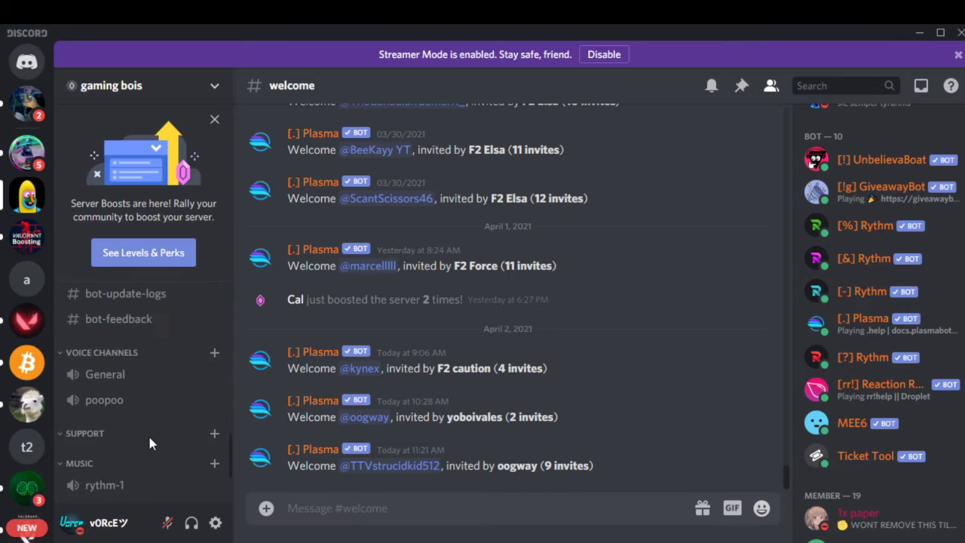
scroll(121, 483, up, 3)
scroll(117, 455, down, 3)
drag(90, 437, 105, 286)
scroll(132, 377, up, 1)
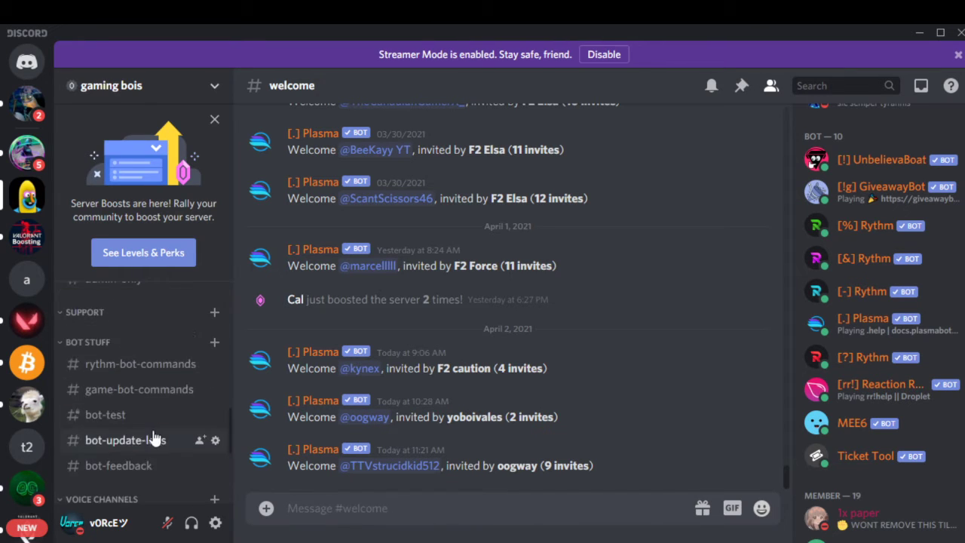
Create a text channel named support inside the Support category.
click(215, 311)
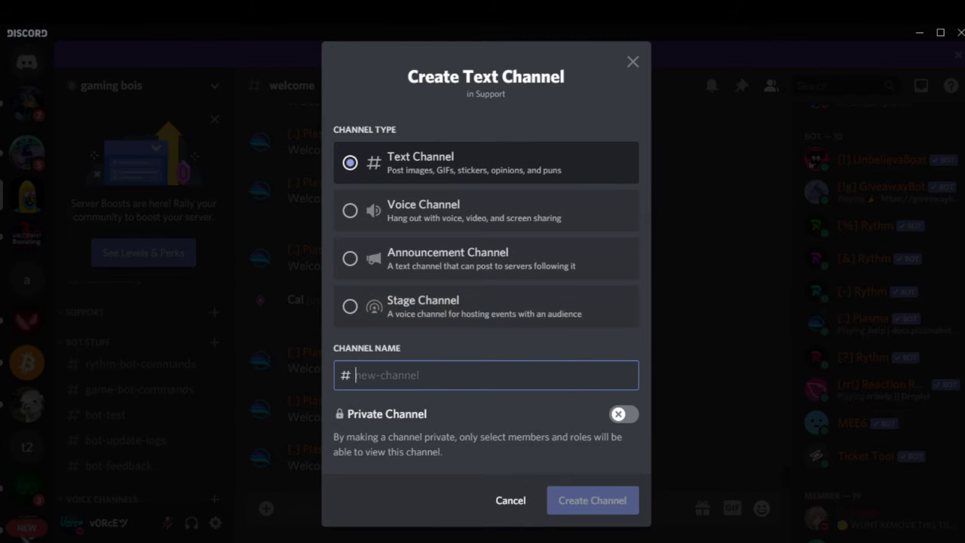
text(support)
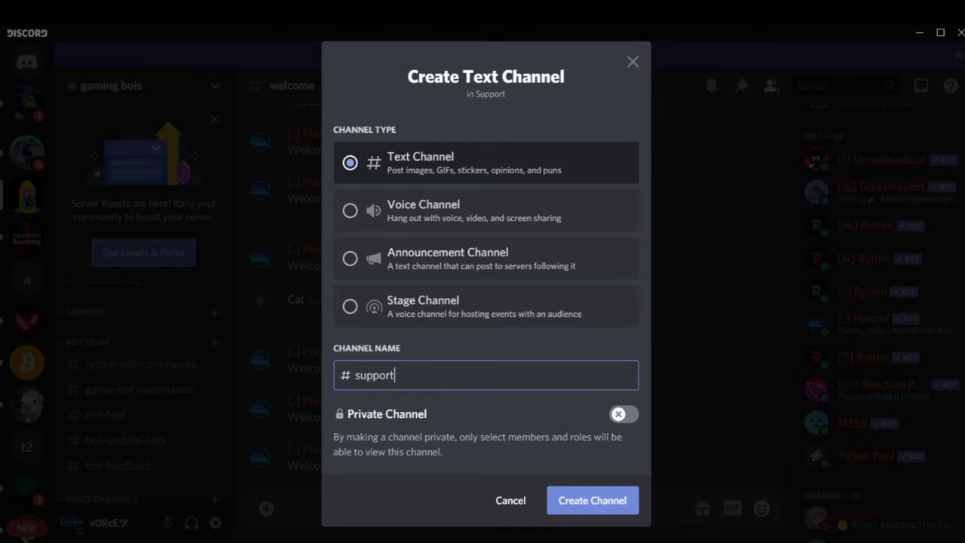
click(608, 499)
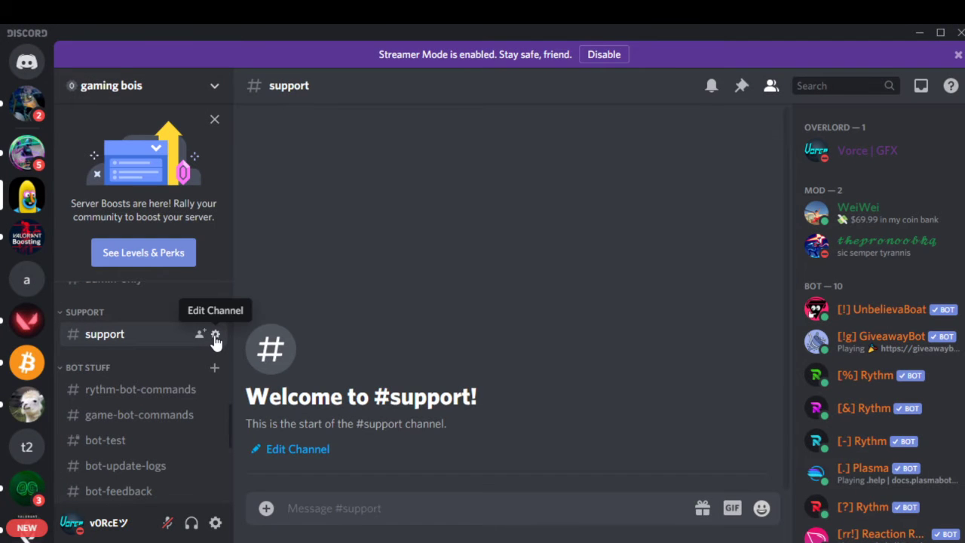
click(214, 335)
click(216, 145)
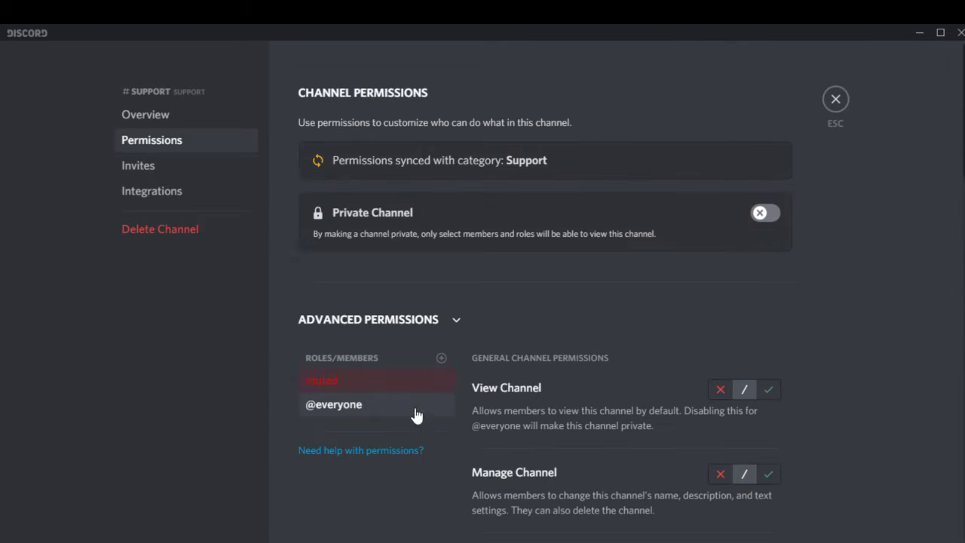
click(368, 385)
scroll(699, 370, down, 8)
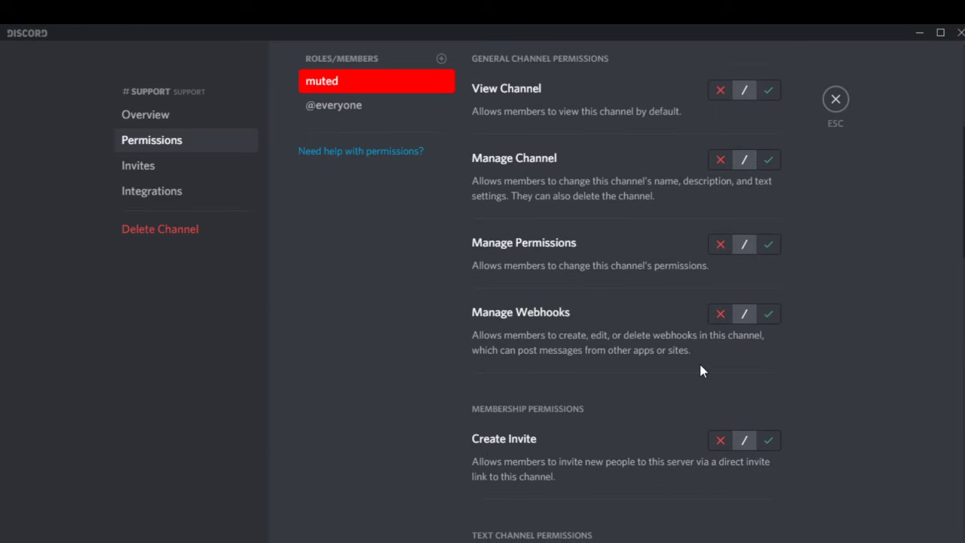
scroll(690, 346, up, 6)
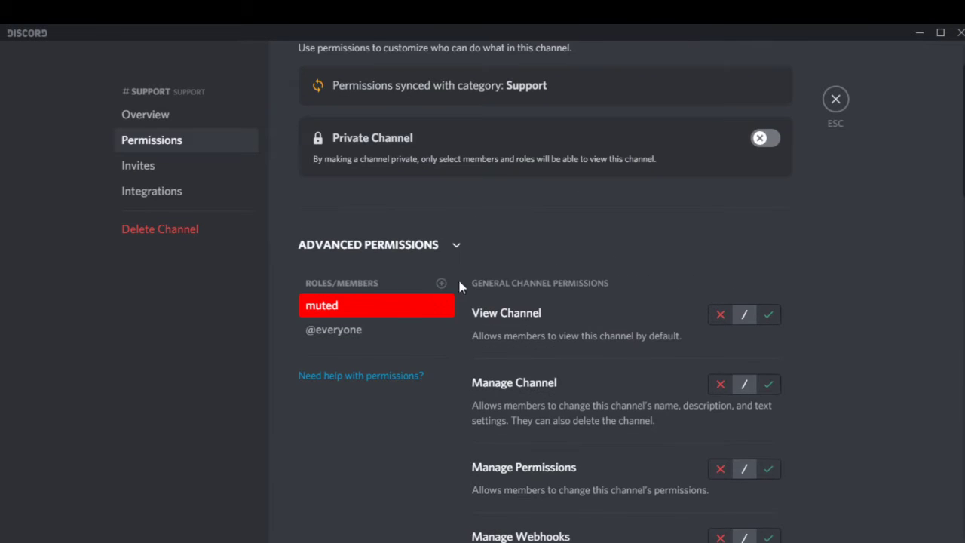
click(355, 344)
scroll(472, 349, down, 4)
scroll(506, 343, down, 3)
scroll(500, 330, up, 3)
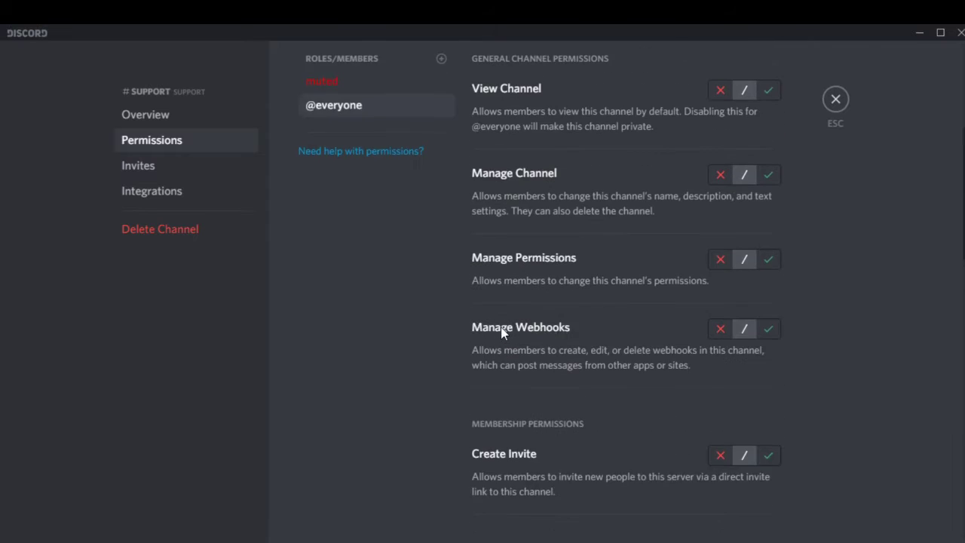
scroll(633, 355, down, 2)
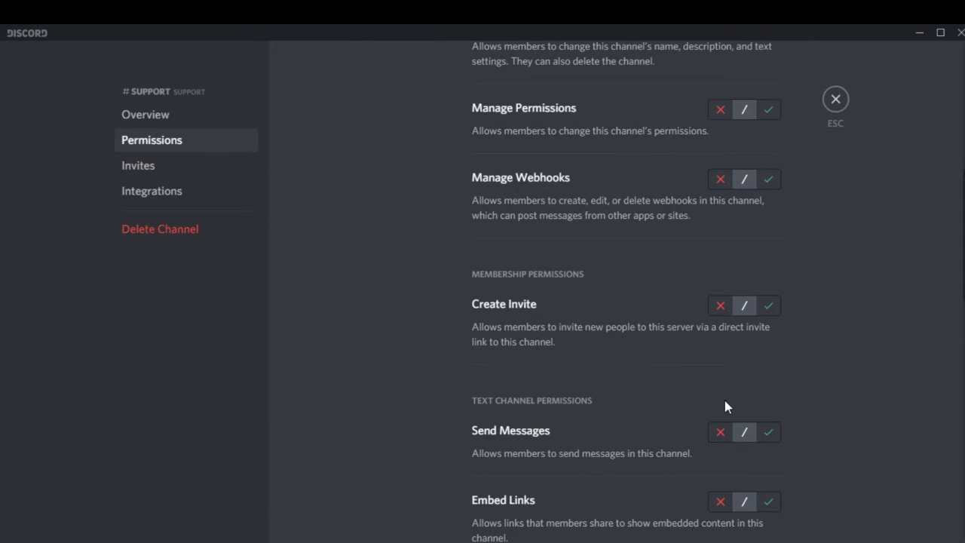
scroll(729, 420, up, 6)
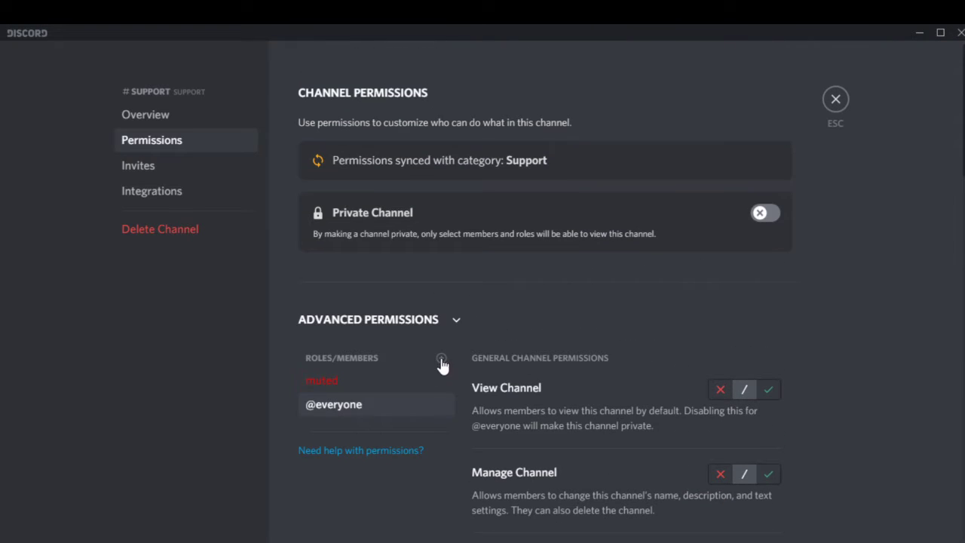
Add the unverified role to the support channel's permissions, deny it View Channel and save the change.
click(441, 359)
text(unv)
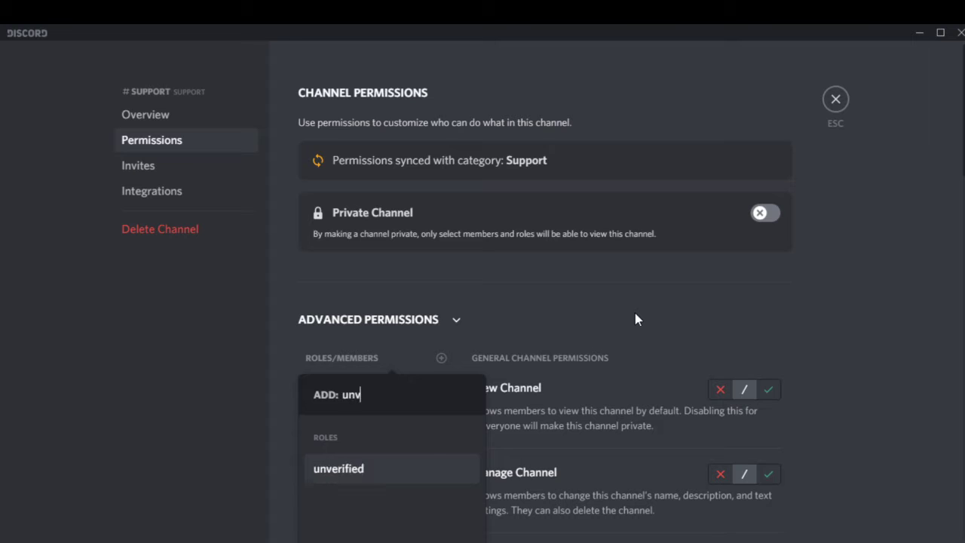
click(336, 490)
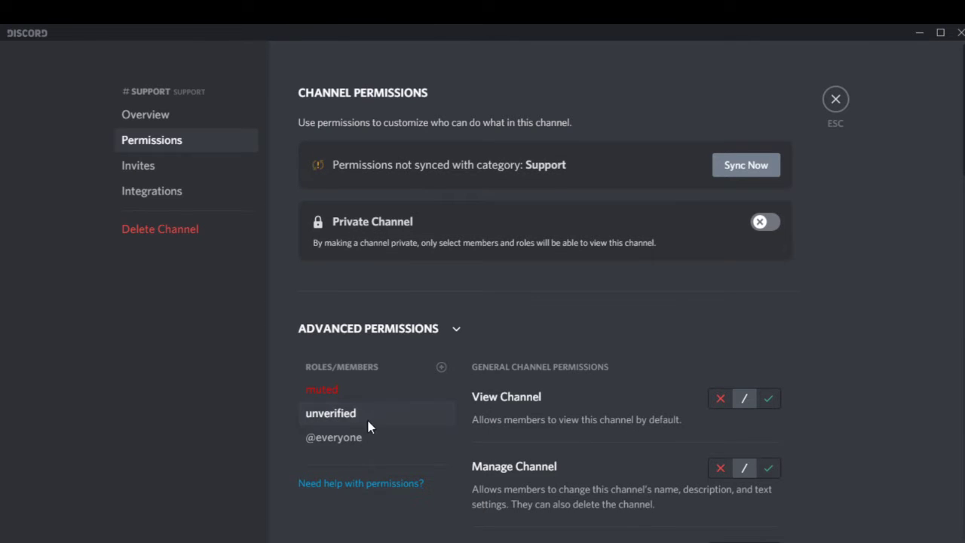
scroll(813, 421, down, 2)
click(720, 323)
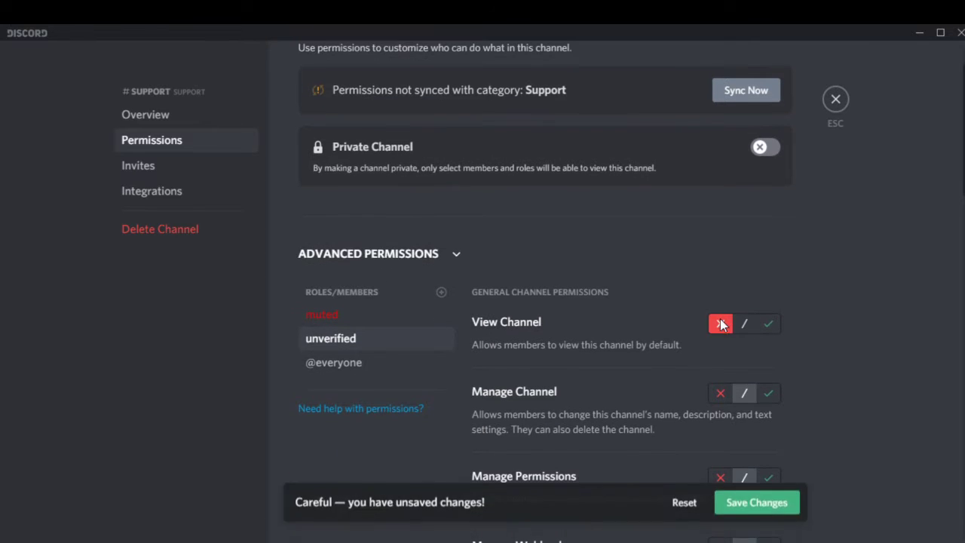
click(761, 483)
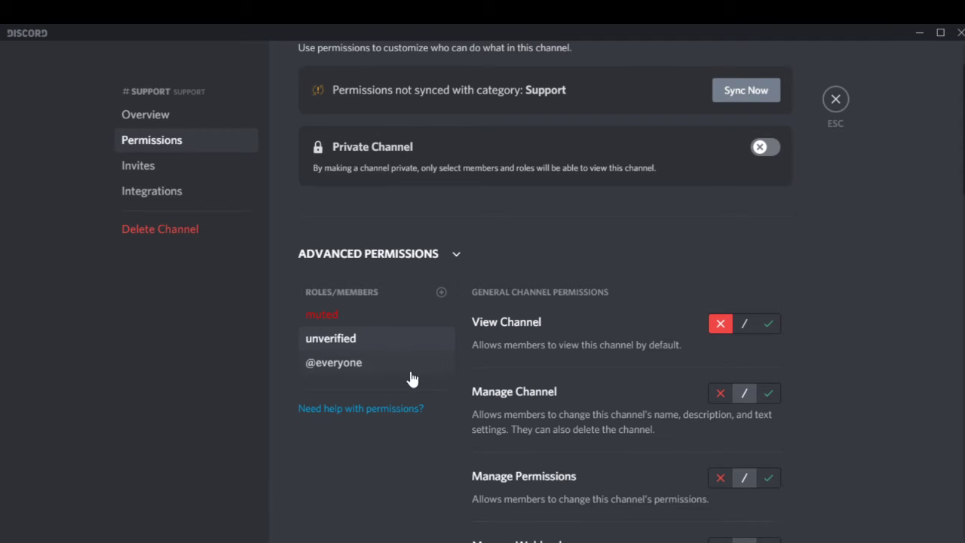
click(381, 365)
scroll(702, 407, down, 5)
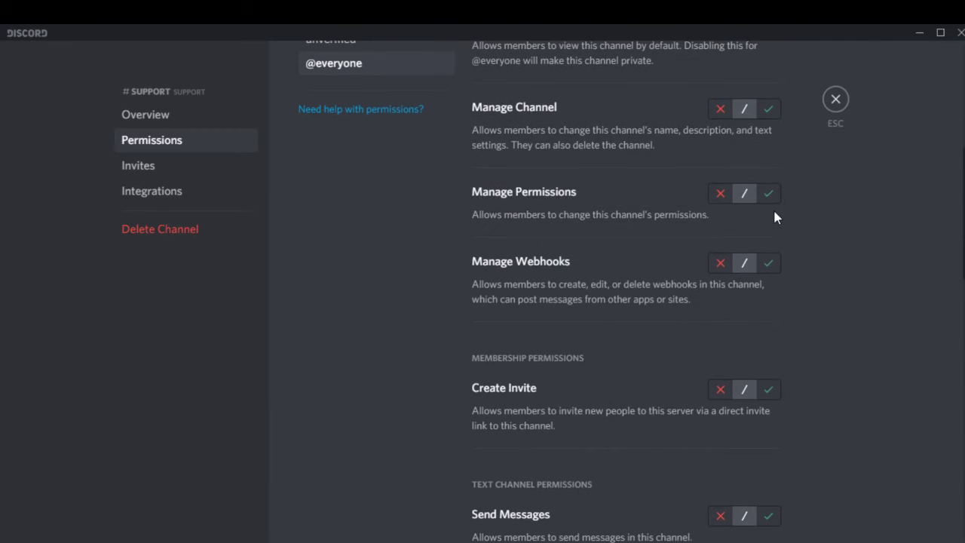
scroll(827, 379, up, 3)
scroll(827, 379, down, 7)
scroll(726, 310, up, 1)
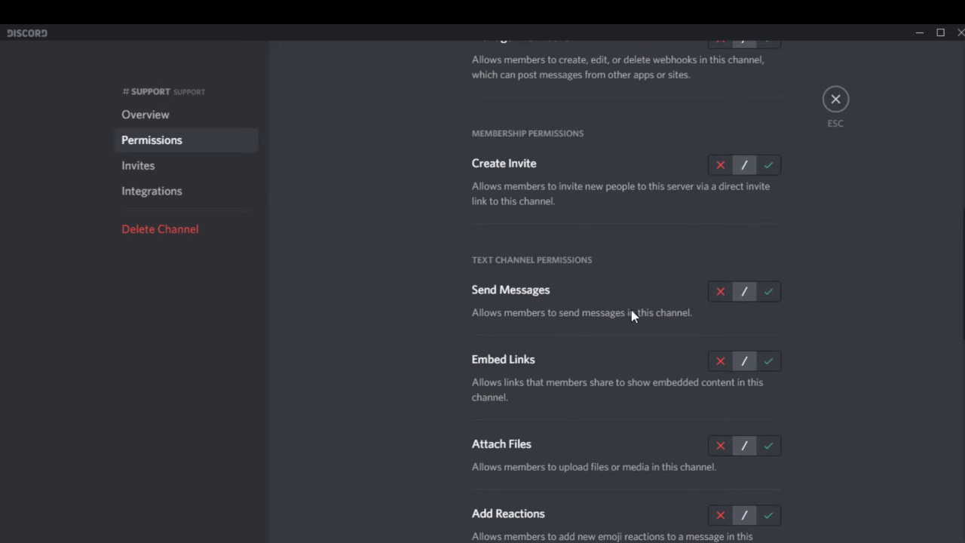
click(720, 291)
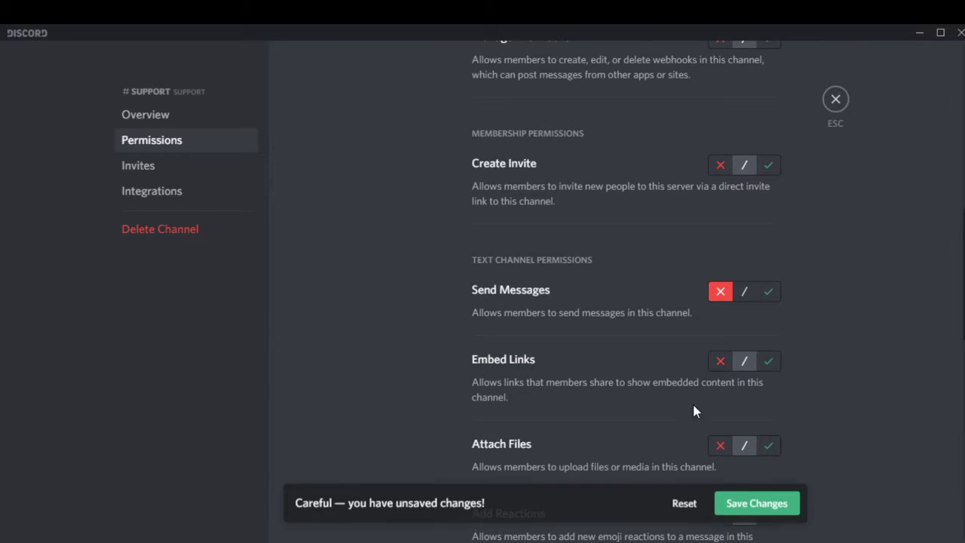
click(745, 509)
click(840, 99)
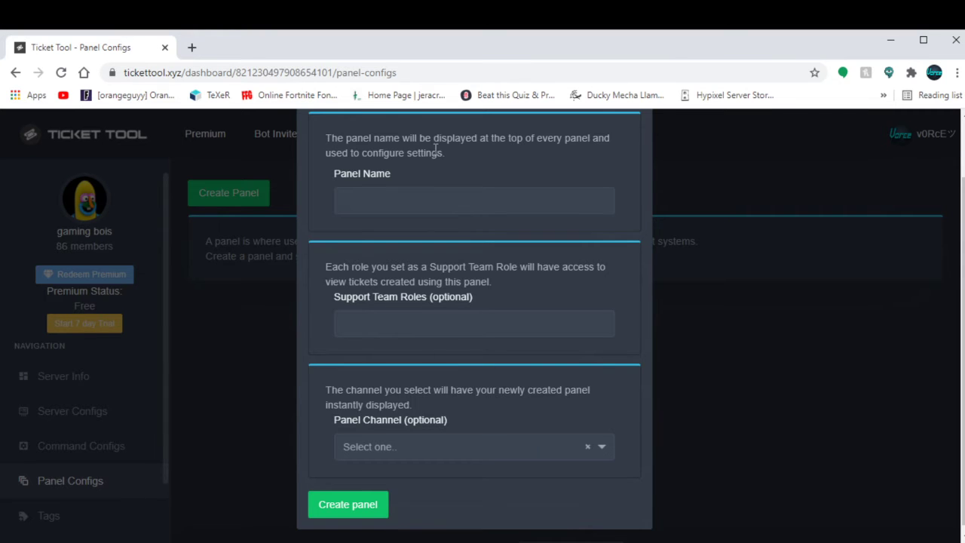
Name the new ticket panel Make-a-ticket.
click(442, 202)
scroll(528, 324, up, 1)
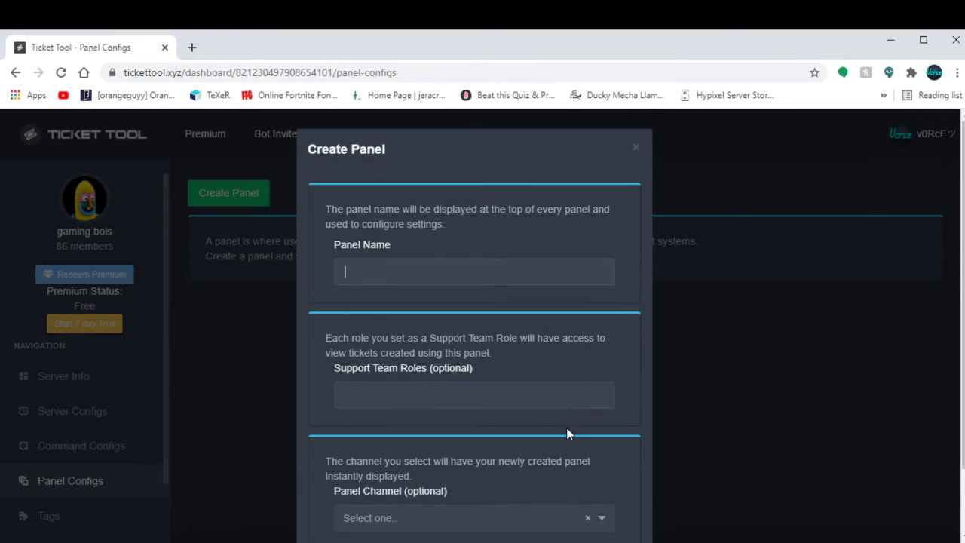
text(Make)
key(BackSpace)
text(e-A-Tick)
key(BackSpace)
key(BackSpace)
key(BackSpace)
text(ticke)
click(485, 400)
click(504, 172)
click(497, 396)
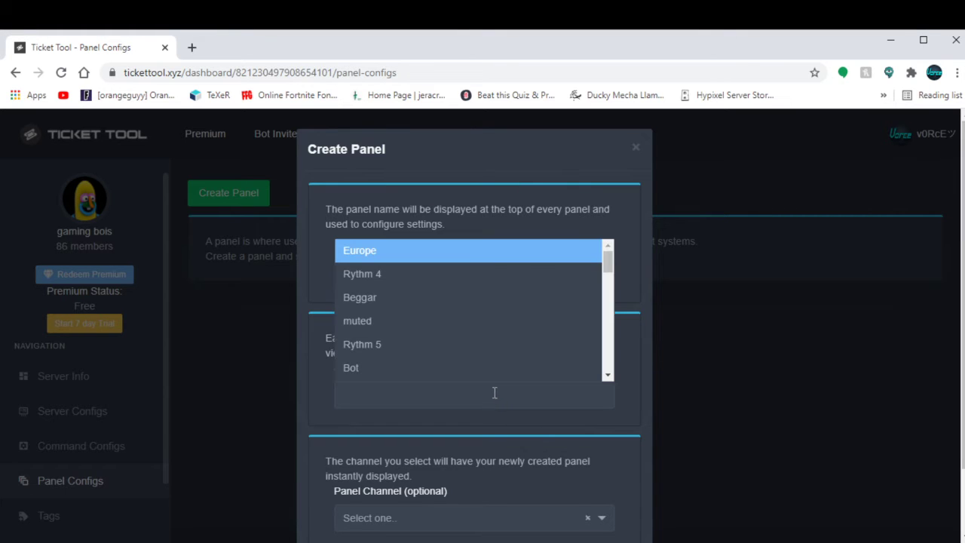
click(530, 132)
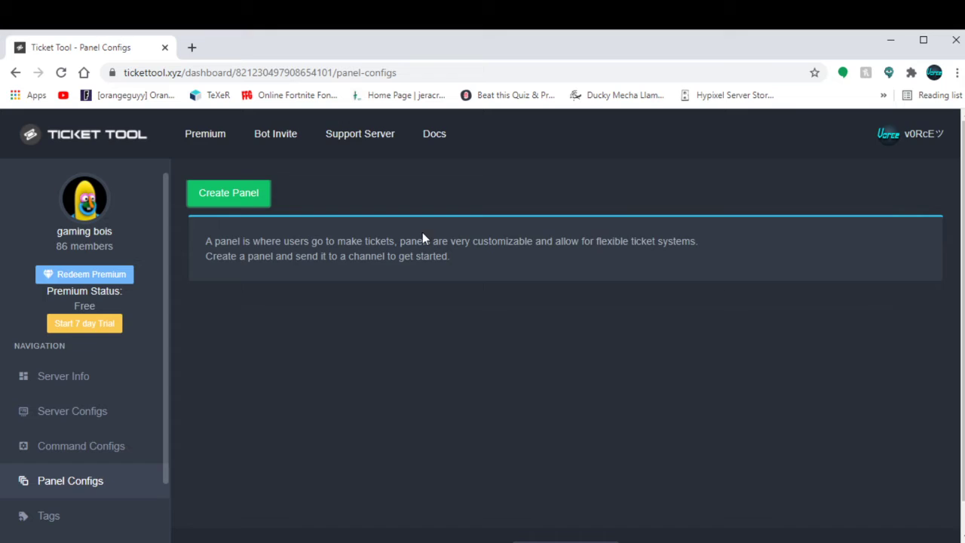
click(234, 193)
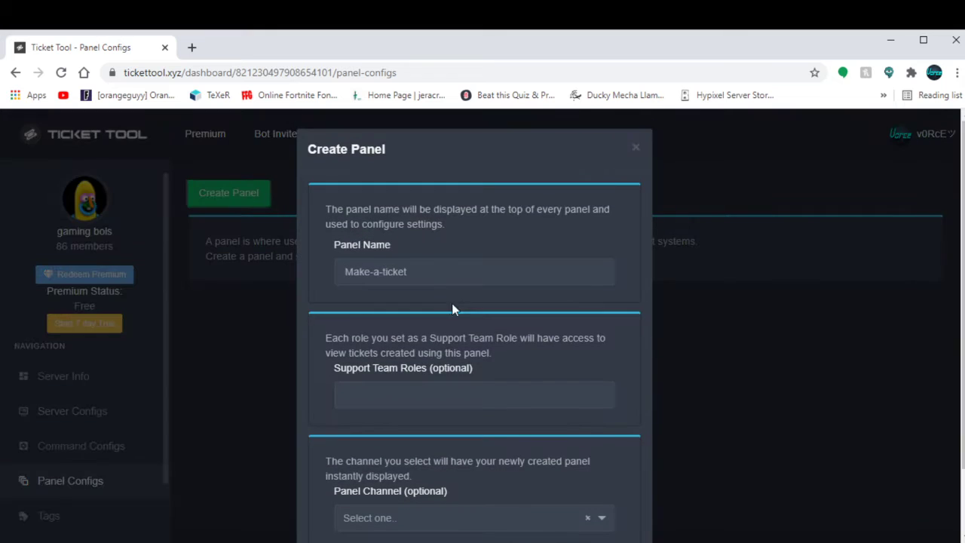
Look through the roles available as support team roles for the panel, then close the list without choosing one.
click(422, 398)
click(299, 407)
click(513, 394)
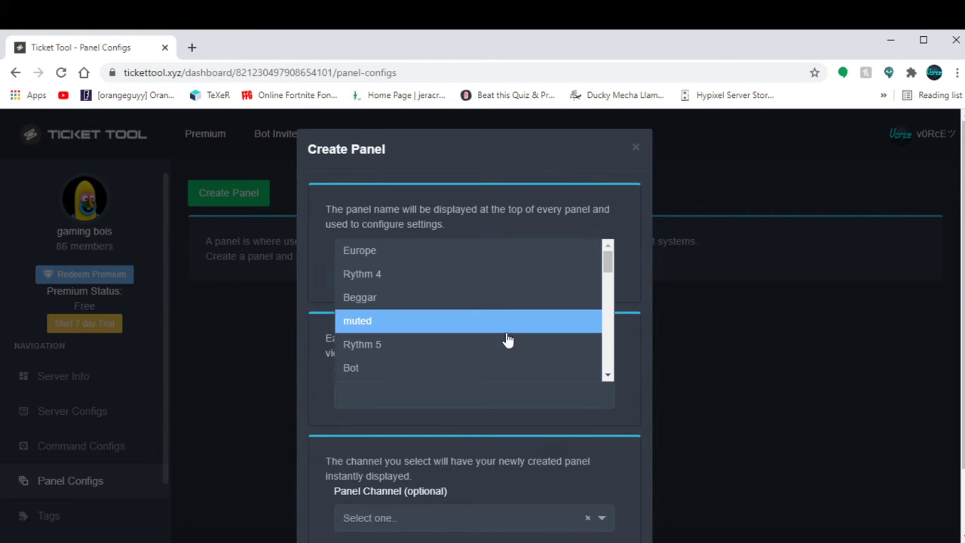
scroll(487, 302, down, 5)
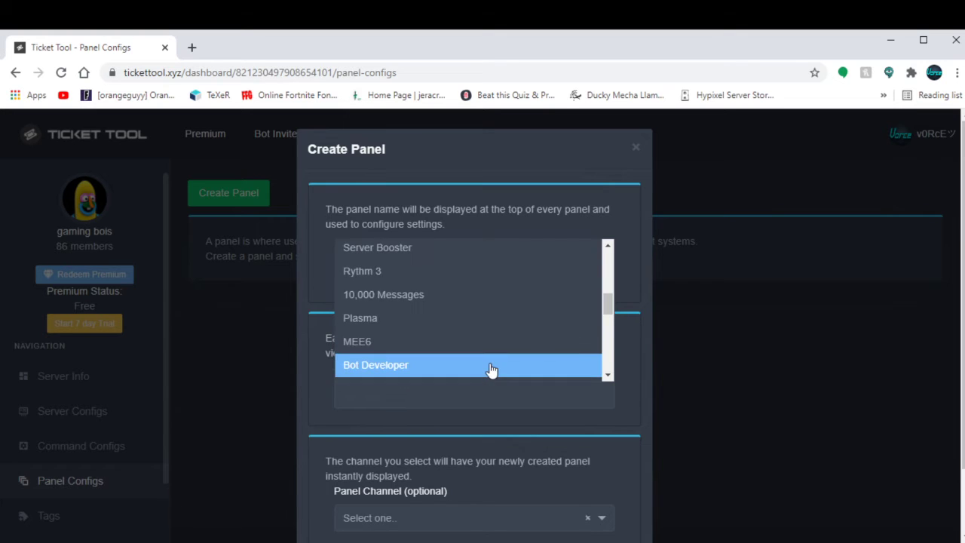
scroll(491, 370, down, 6)
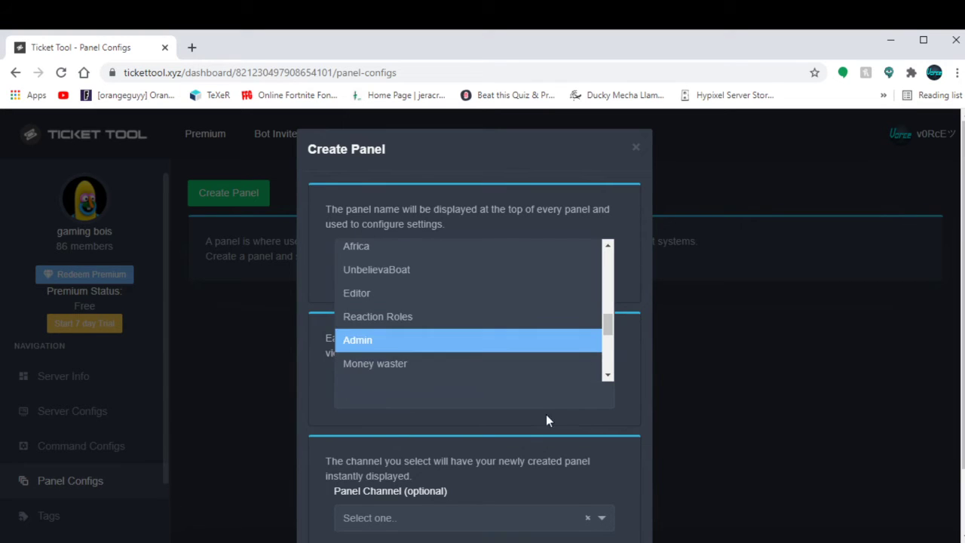
click(631, 369)
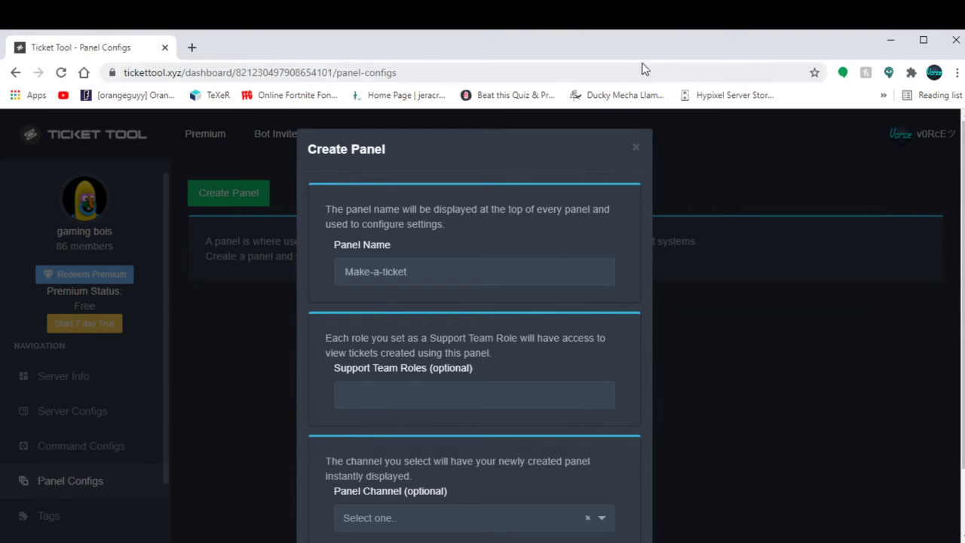
Search the full list of support team roles for the one that should have access to the panel's tickets.
click(515, 393)
scroll(521, 349, down, 5)
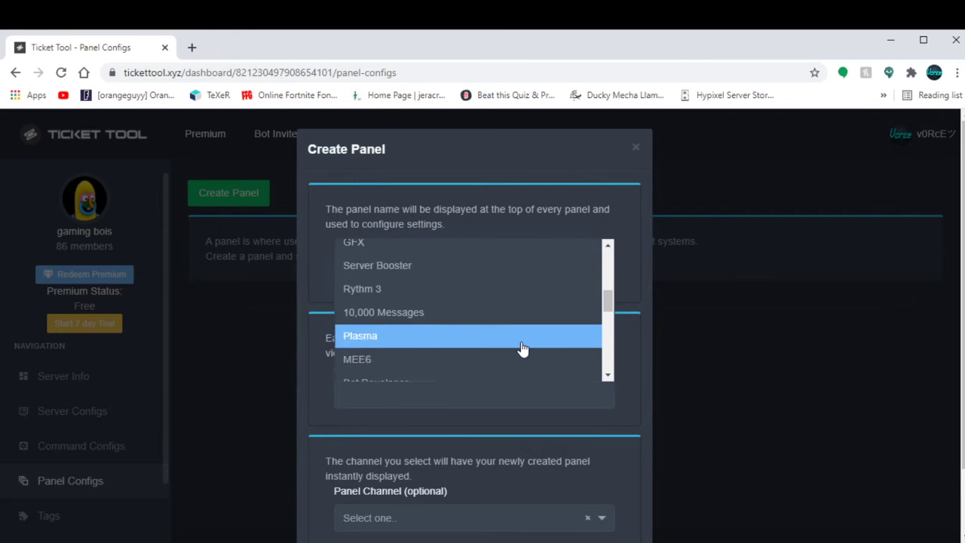
scroll(523, 347, down, 10)
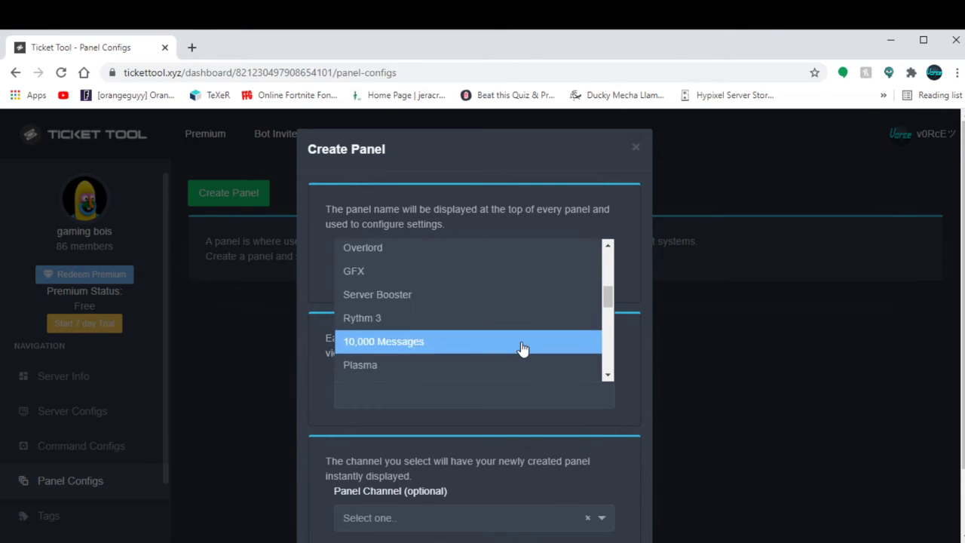
scroll(522, 347, down, 3)
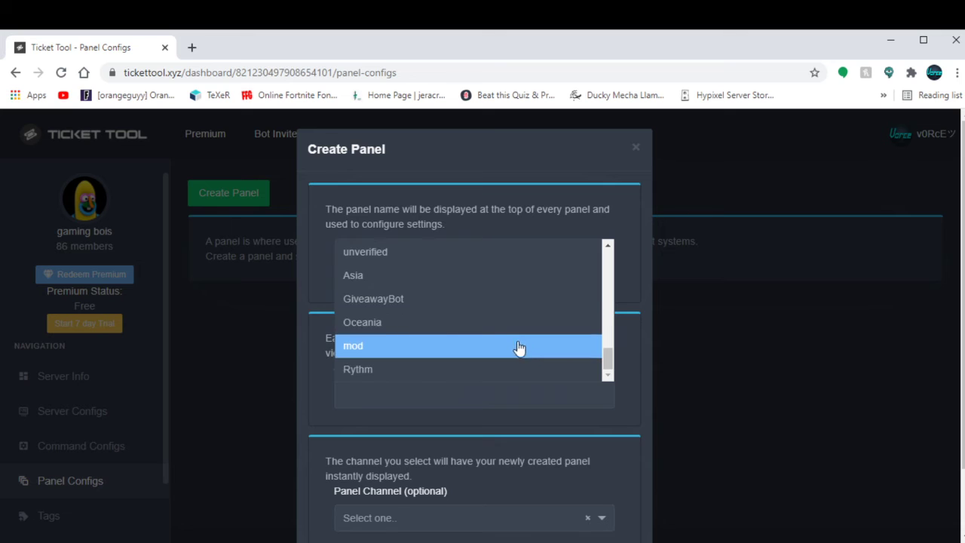
Reload the panel configuration page and start a new panel named Make-a-tickert.
click(61, 72)
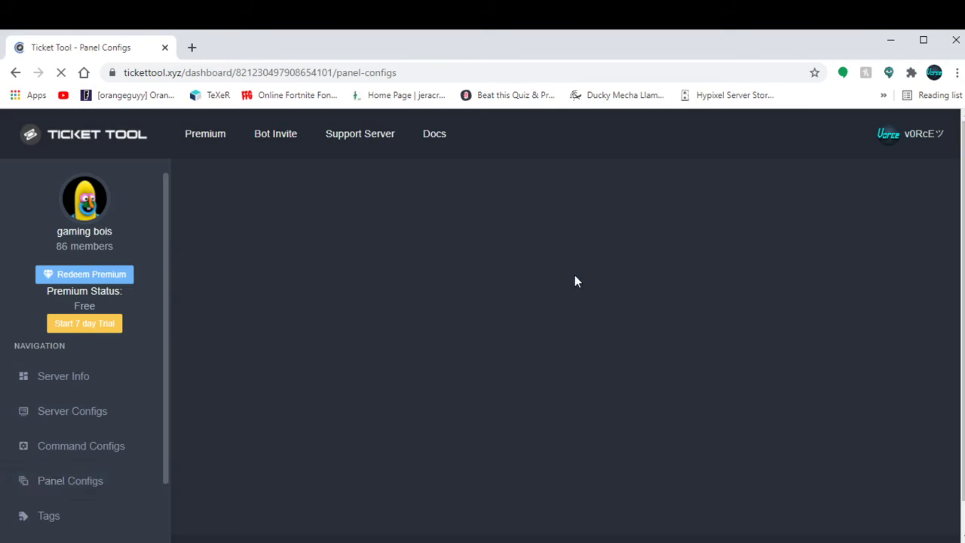
click(223, 199)
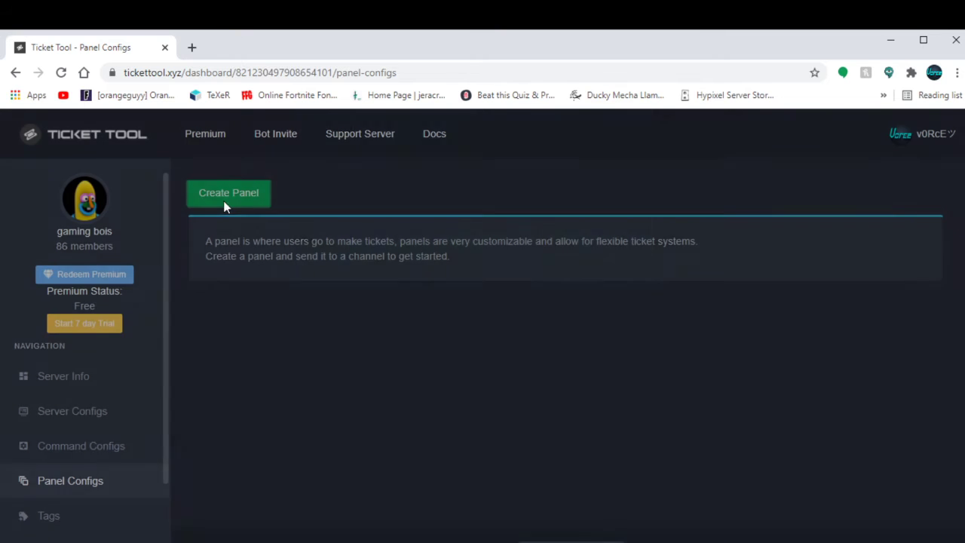
click(489, 273)
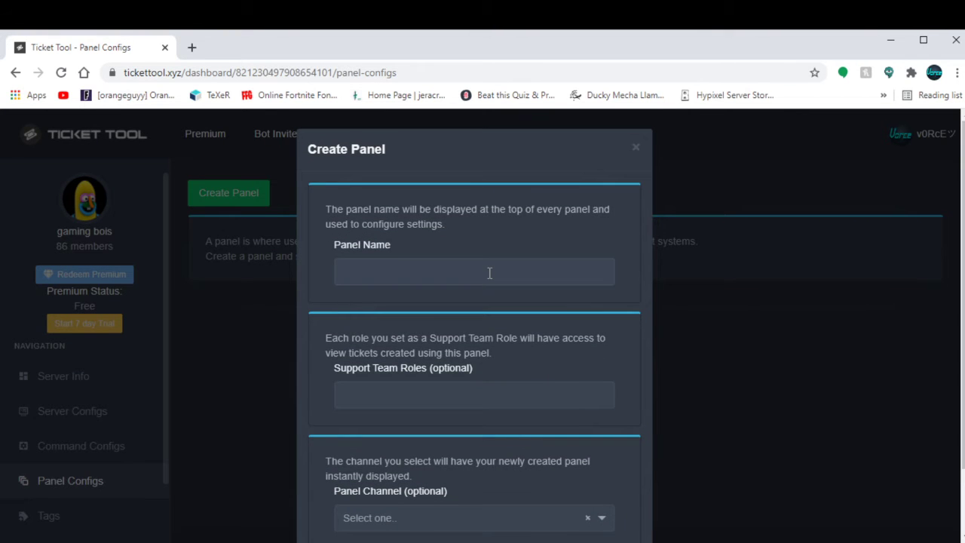
text(Makwe)
key(BackSpace)
key(BackSpace)
text(e-a-tickert)
Assign the Support role as the new panel's support team role.
click(456, 395)
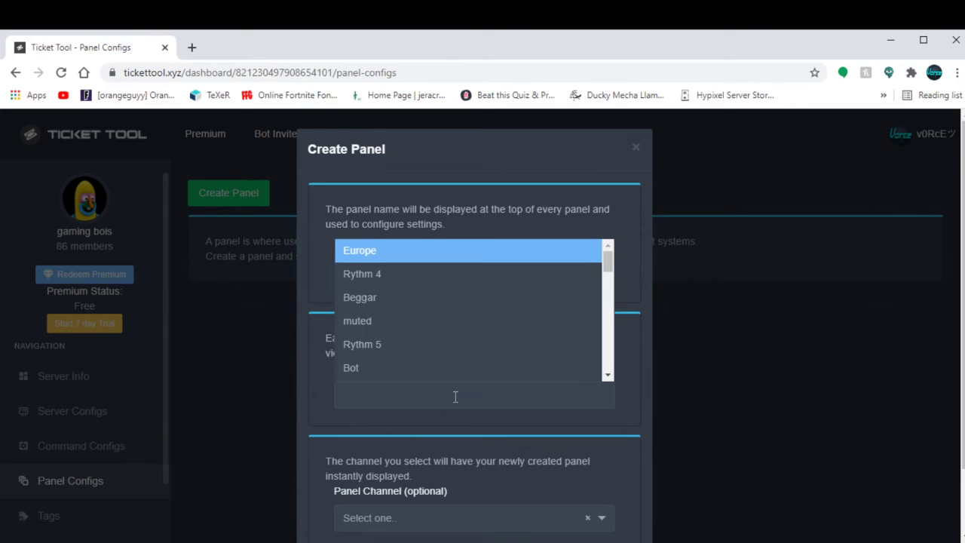
text(su)
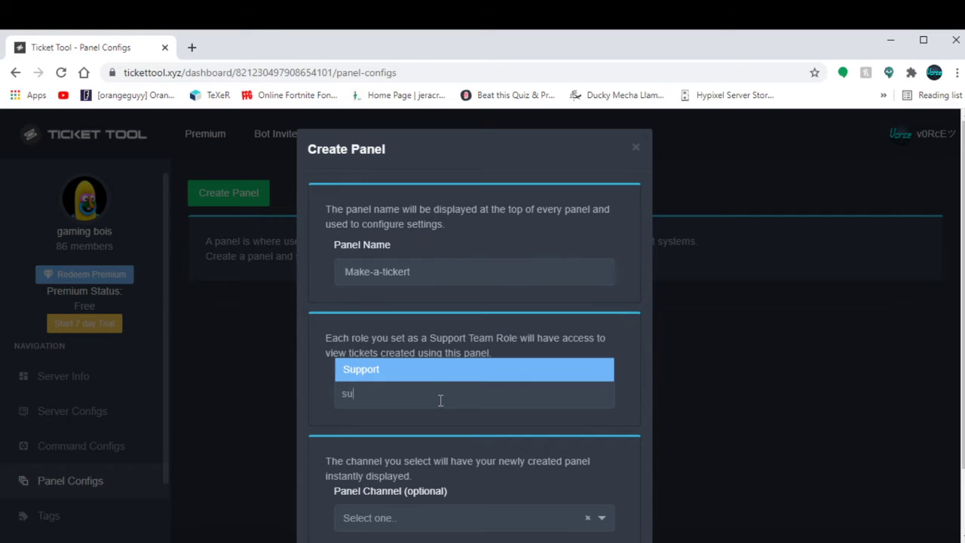
click(456, 369)
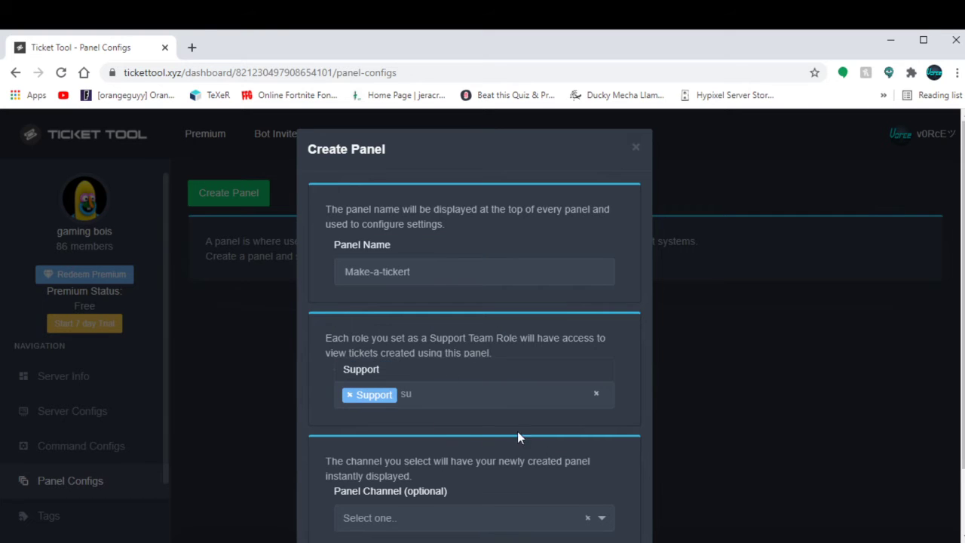
click(569, 411)
Choose support as the panel channel and create the panel.
scroll(579, 317, down, 1)
click(440, 446)
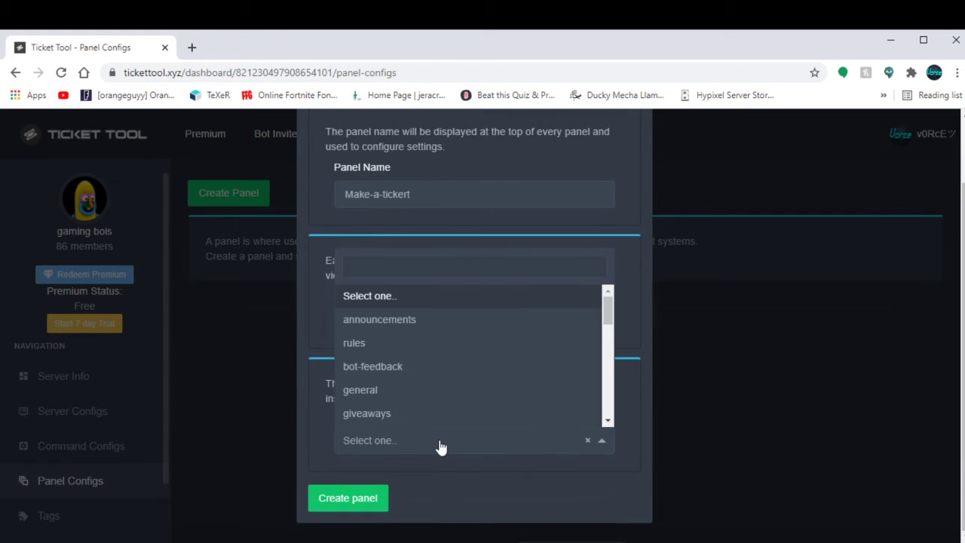
scroll(482, 393, down, 1)
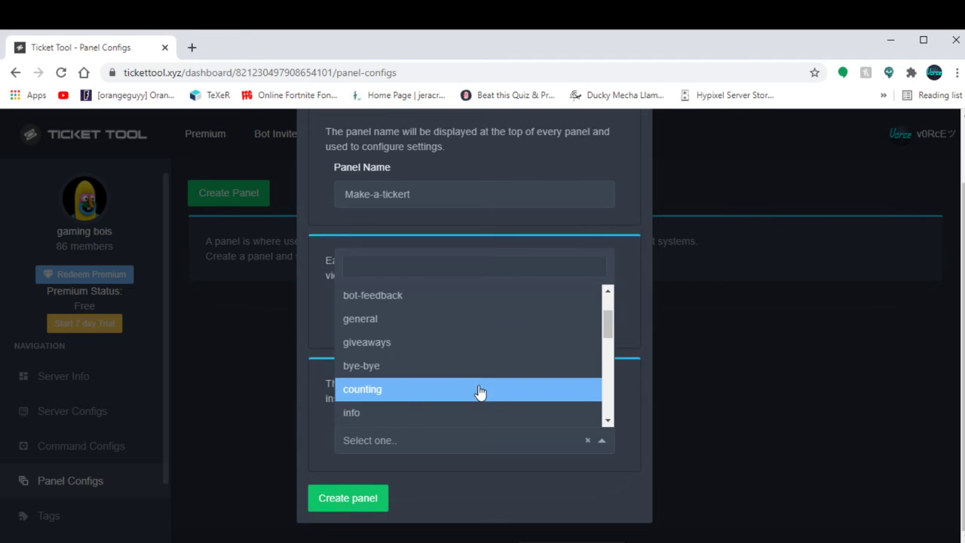
scroll(481, 393, down, 1)
scroll(474, 372, down, 3)
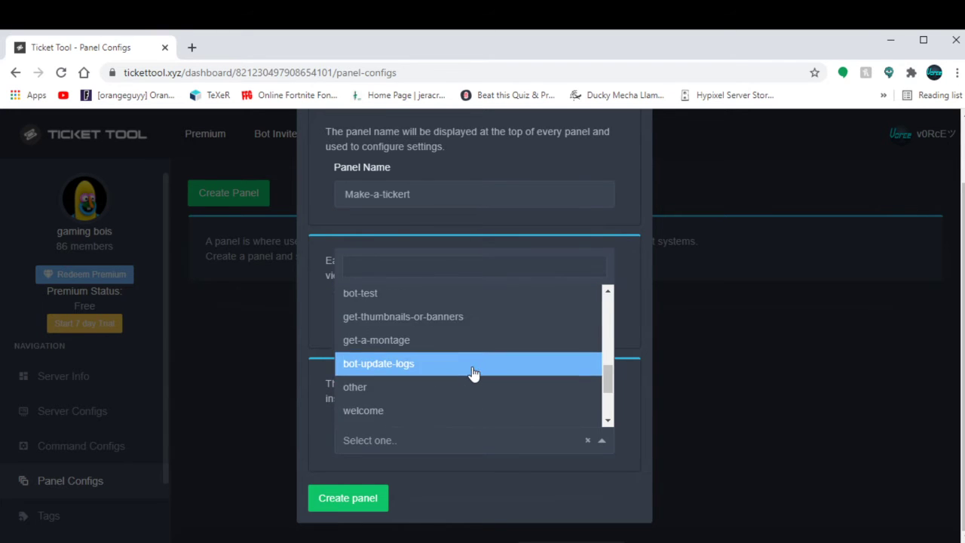
scroll(474, 373, down, 1)
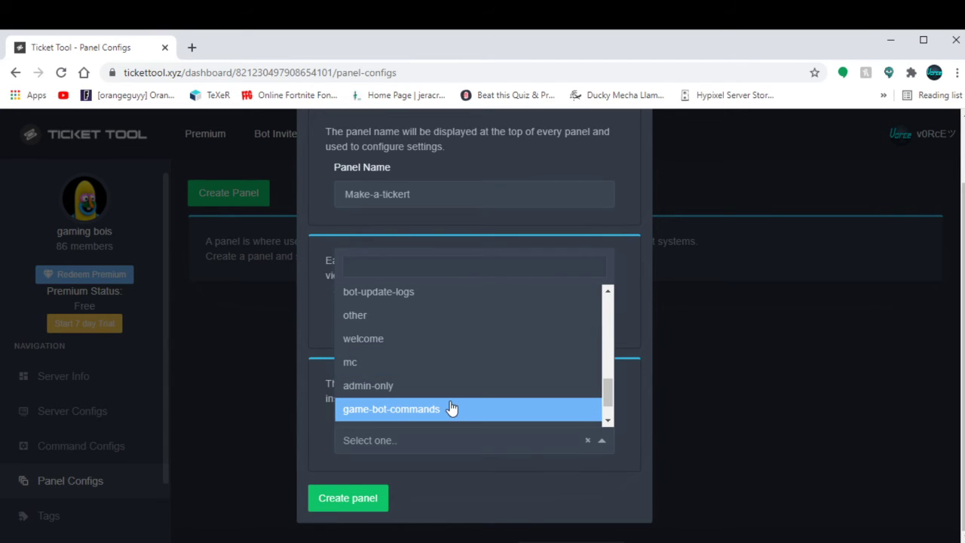
scroll(451, 408, down, 1)
click(420, 415)
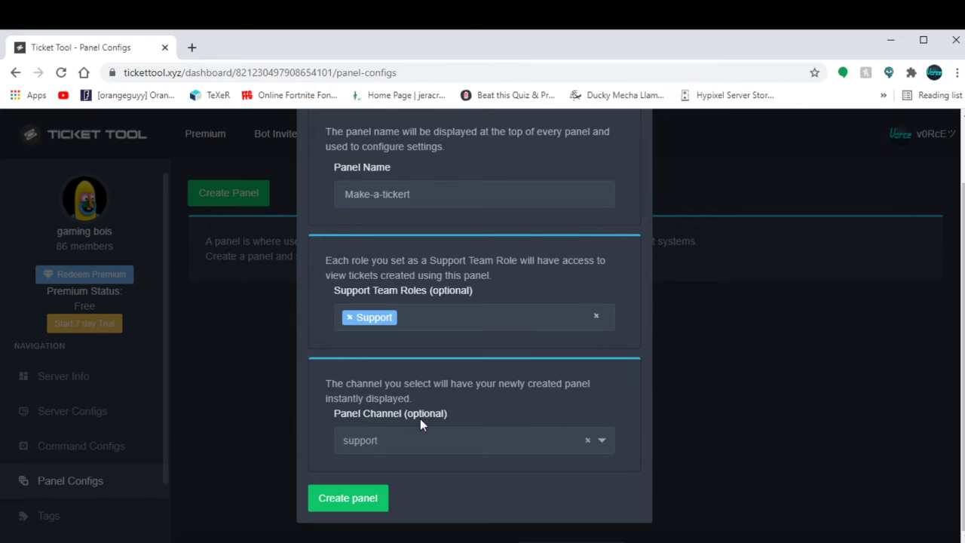
click(345, 505)
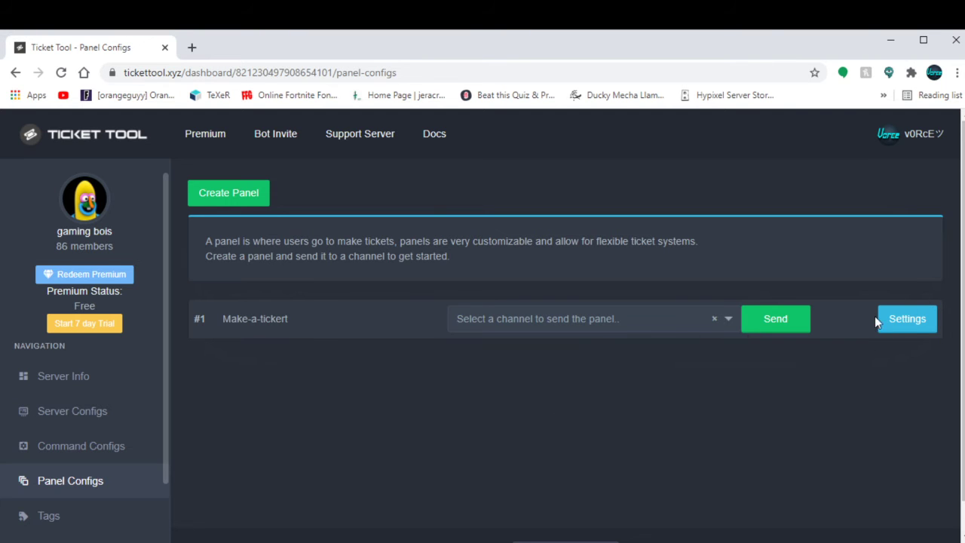
Open the Make-a-tickert panel's settings and review the general options, including the Ticket Padding explanation.
click(900, 322)
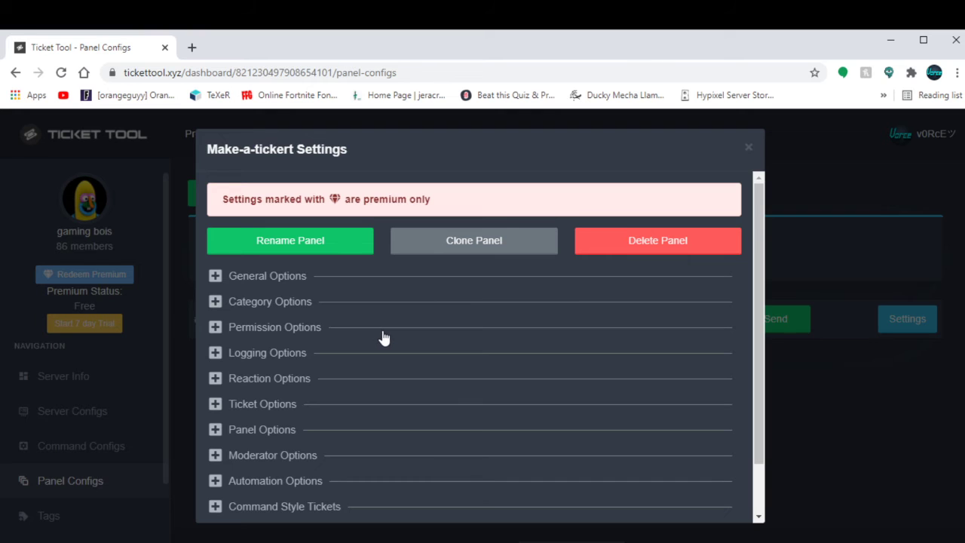
click(277, 279)
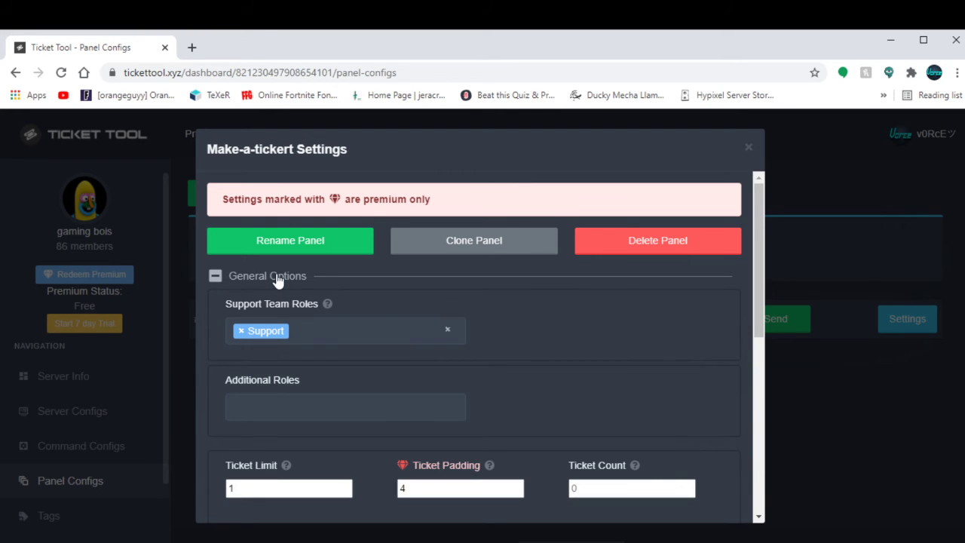
click(489, 466)
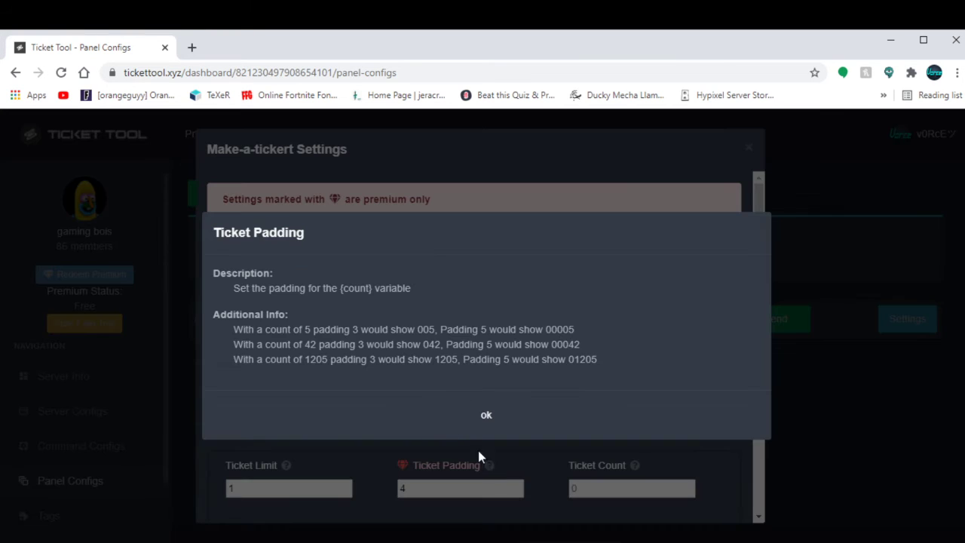
click(487, 415)
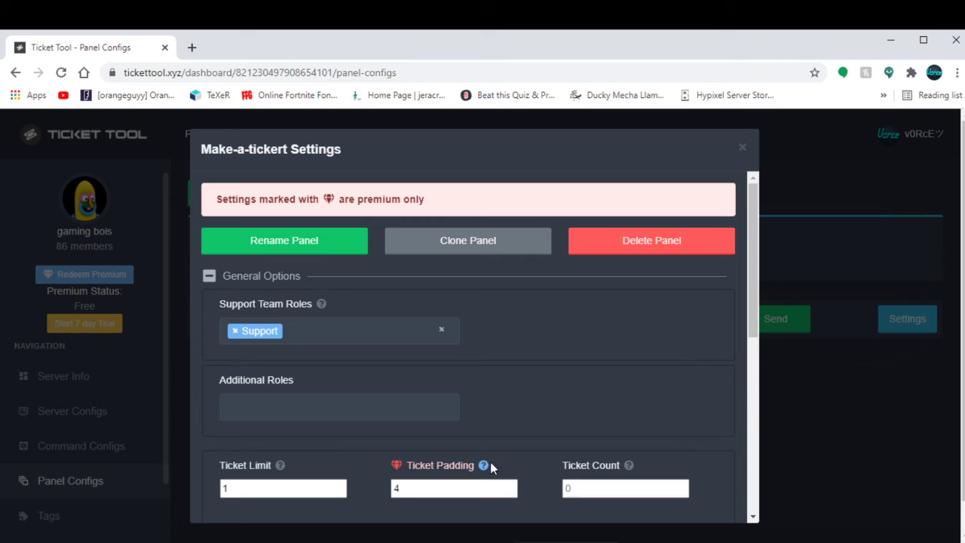
click(209, 278)
Review the panel's category options, the Category Open explanation and the categories offered, then close the settings without choosing one.
click(232, 302)
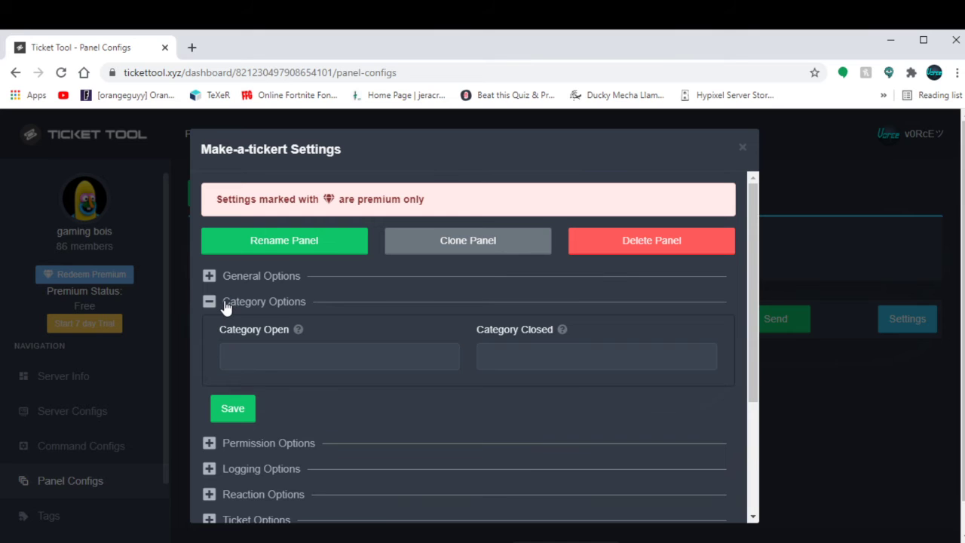
double_click(230, 302)
click(297, 330)
click(478, 379)
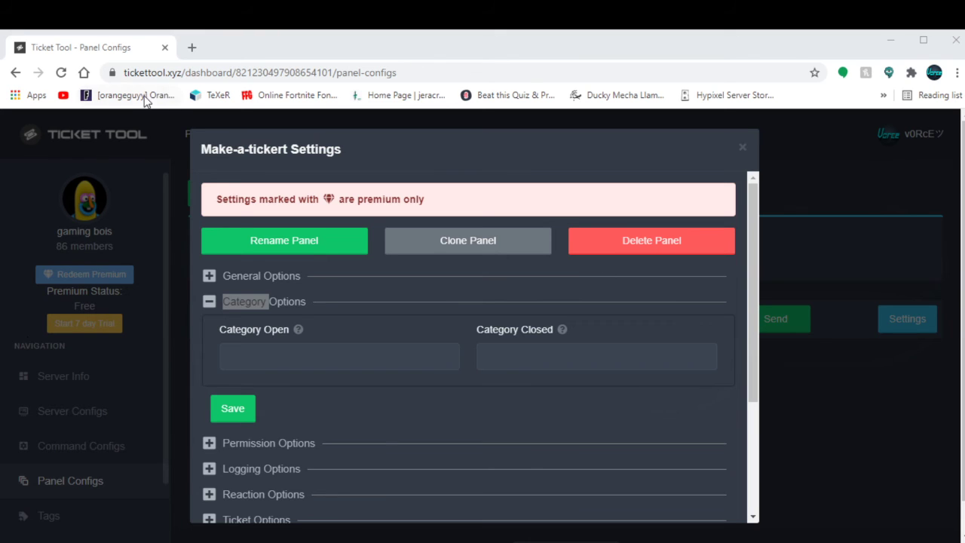
click(315, 50)
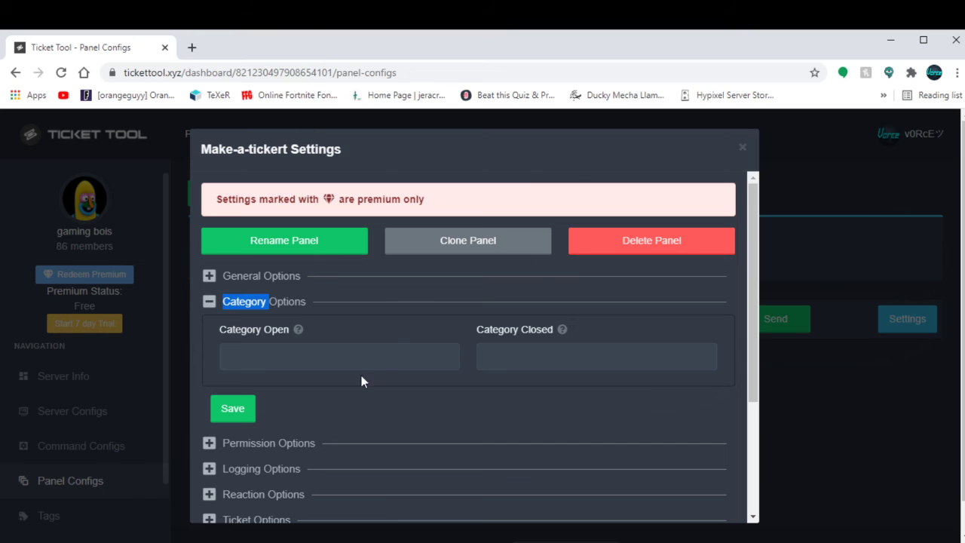
click(390, 365)
click(390, 352)
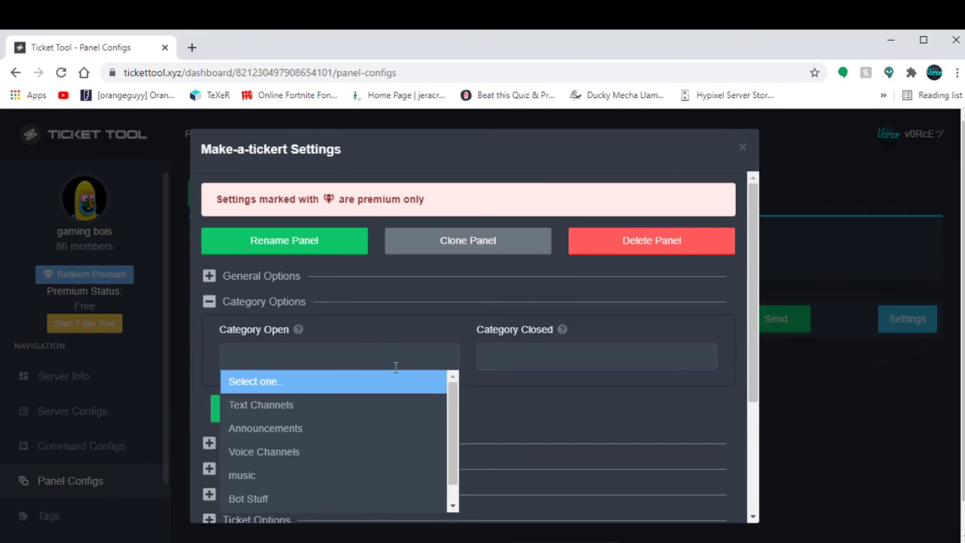
click(743, 152)
click(743, 152)
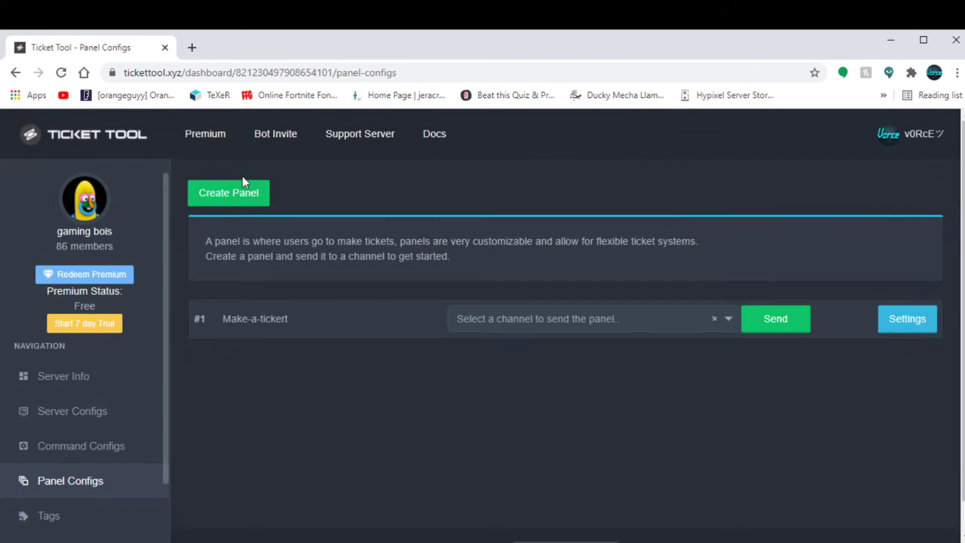
Reload the page, set the Make-a-tickert panel's Category Open to Tickets and save the category options.
click(61, 72)
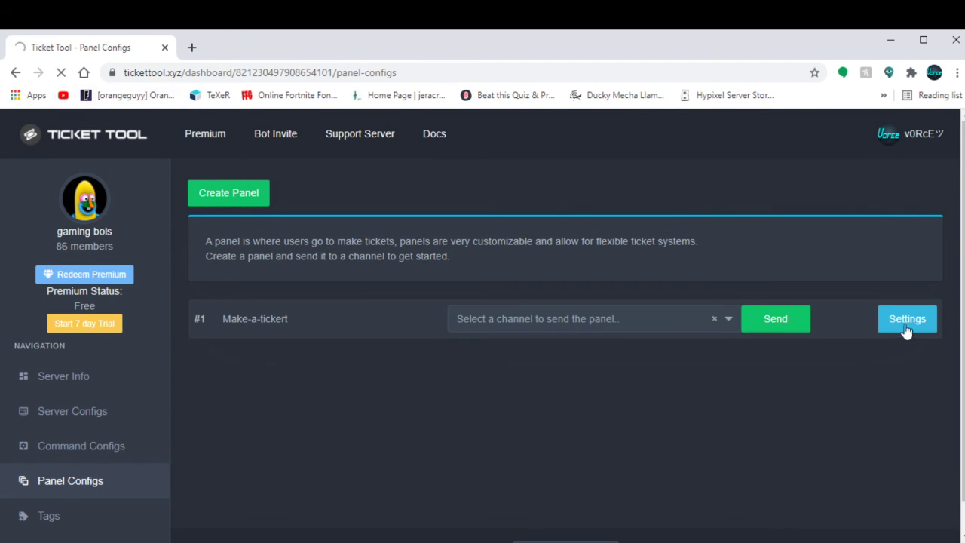
click(906, 319)
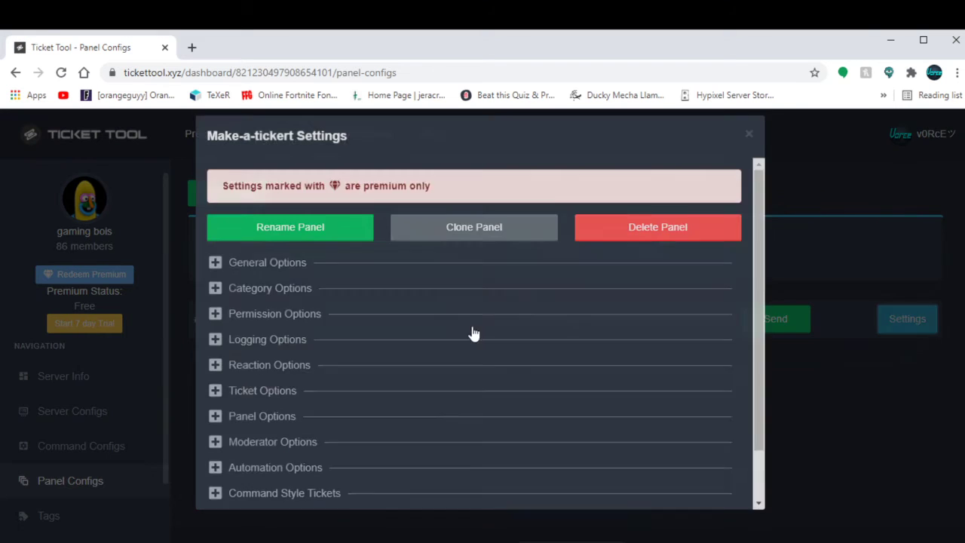
click(223, 305)
click(305, 352)
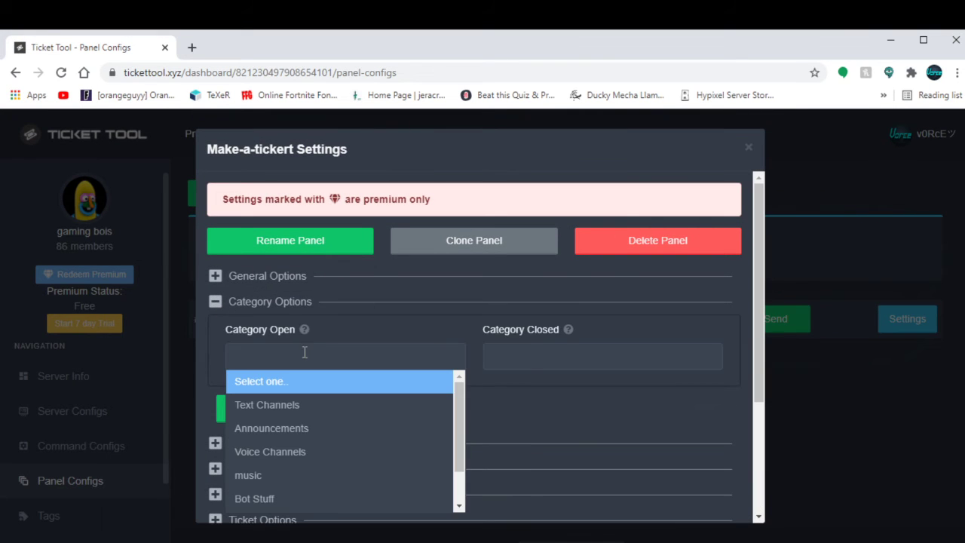
text(ti)
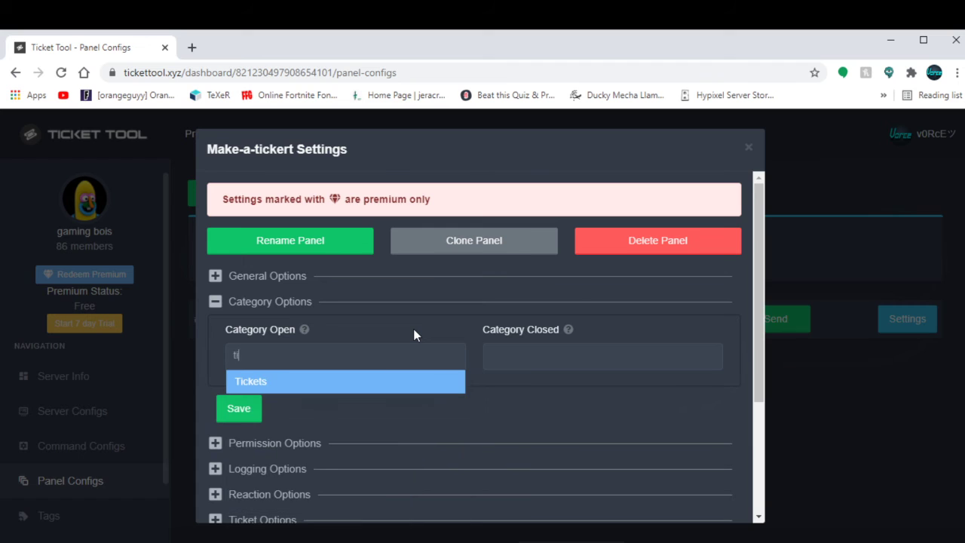
text(ck)
click(321, 381)
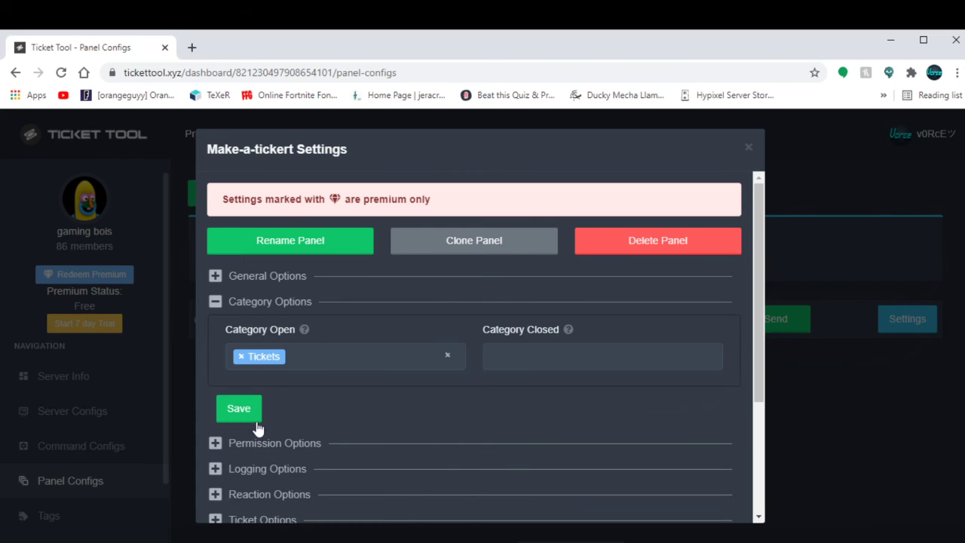
click(240, 413)
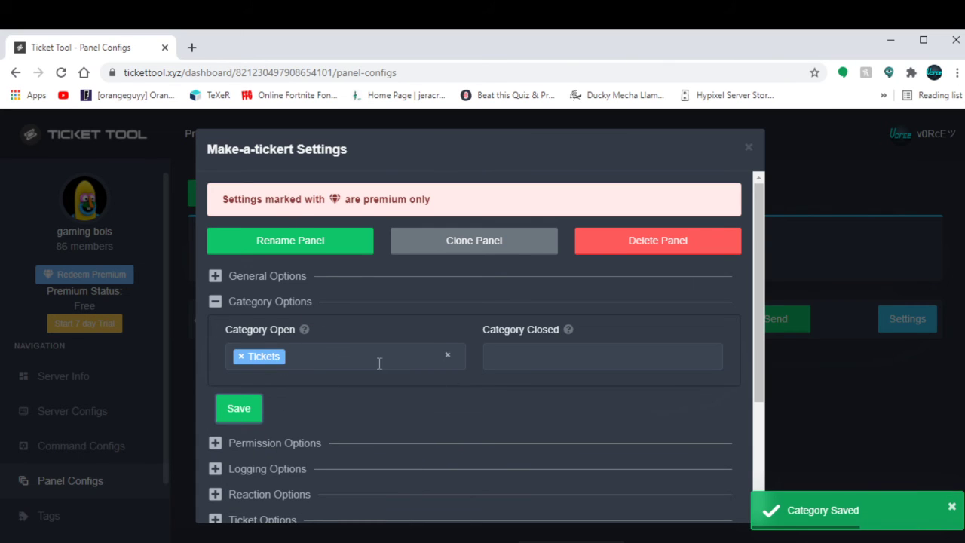
click(214, 302)
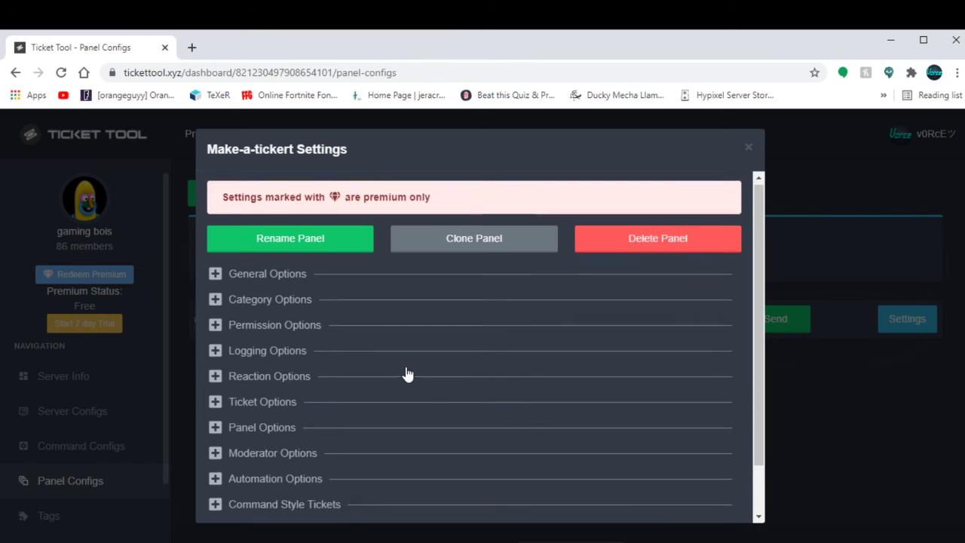
Look over the remaining groups of panel settings, including the ticket options, then close the settings.
scroll(407, 374, down, 2)
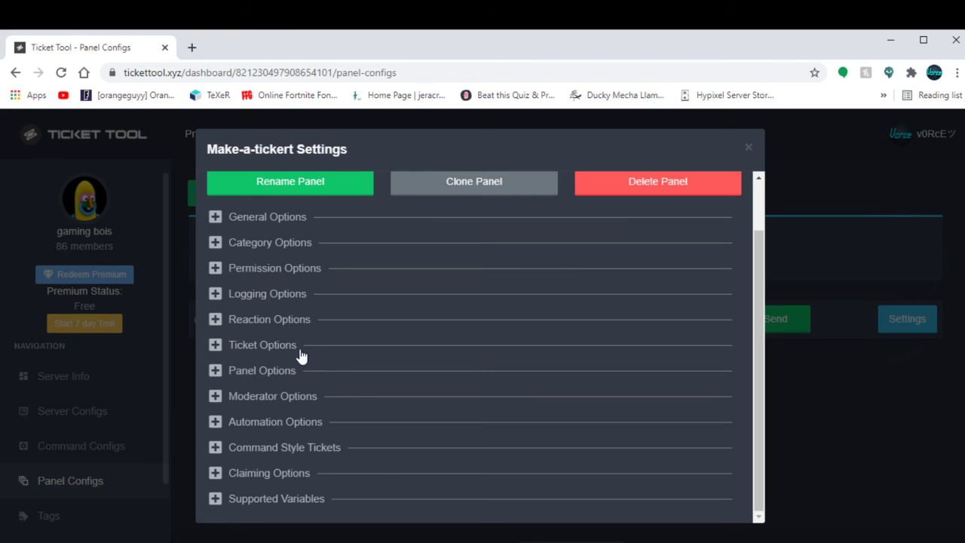
click(214, 346)
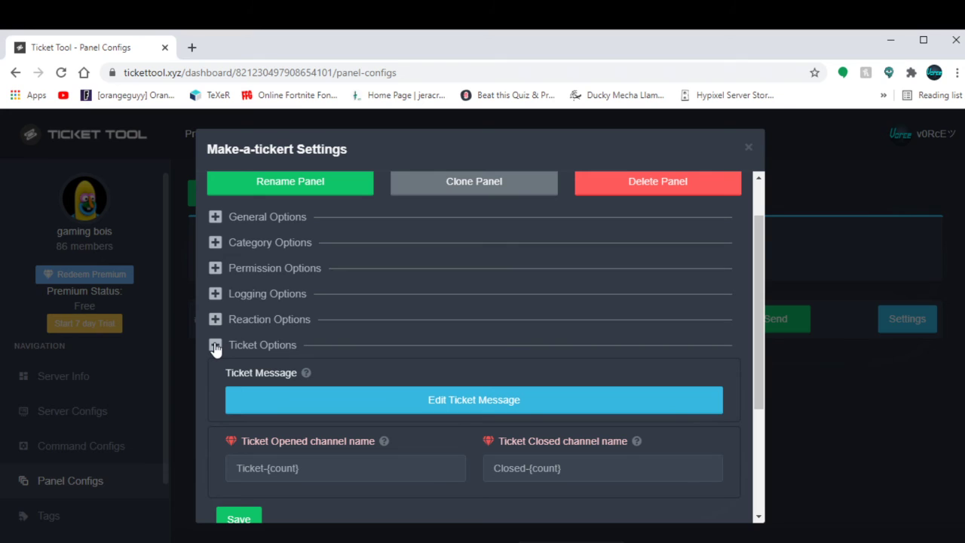
click(215, 346)
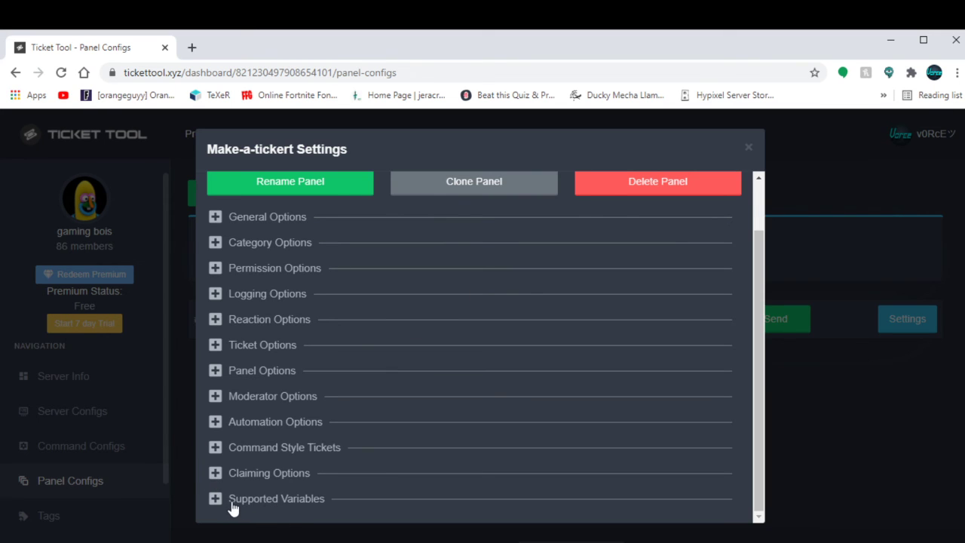
scroll(313, 481, up, 1)
scroll(337, 288, down, 1)
click(749, 150)
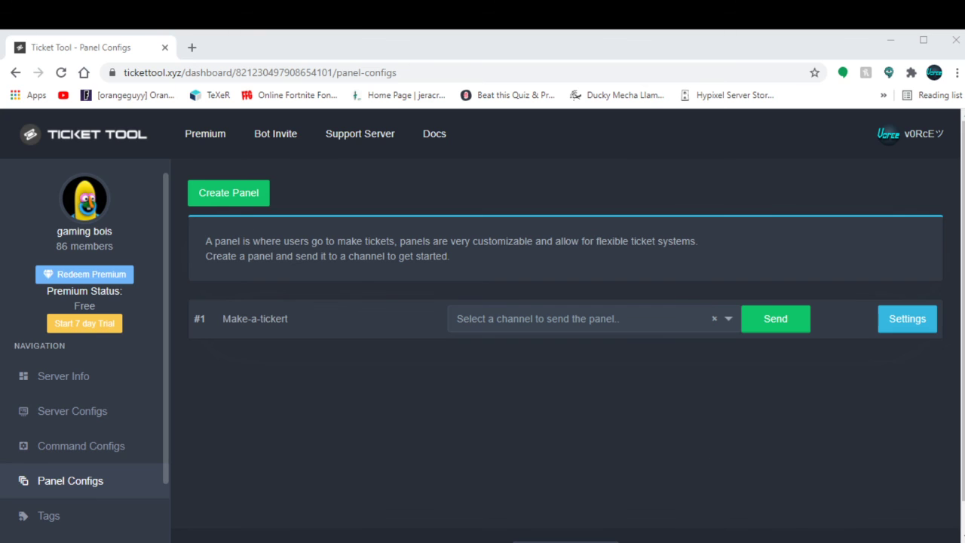
Check the saved category options in the Make-a-tickert panel's settings, then close them.
click(899, 320)
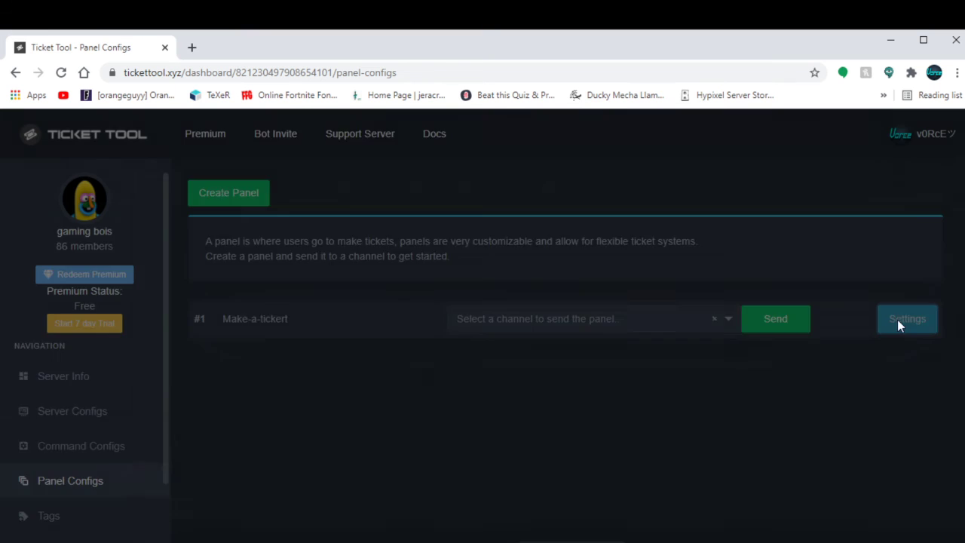
click(215, 303)
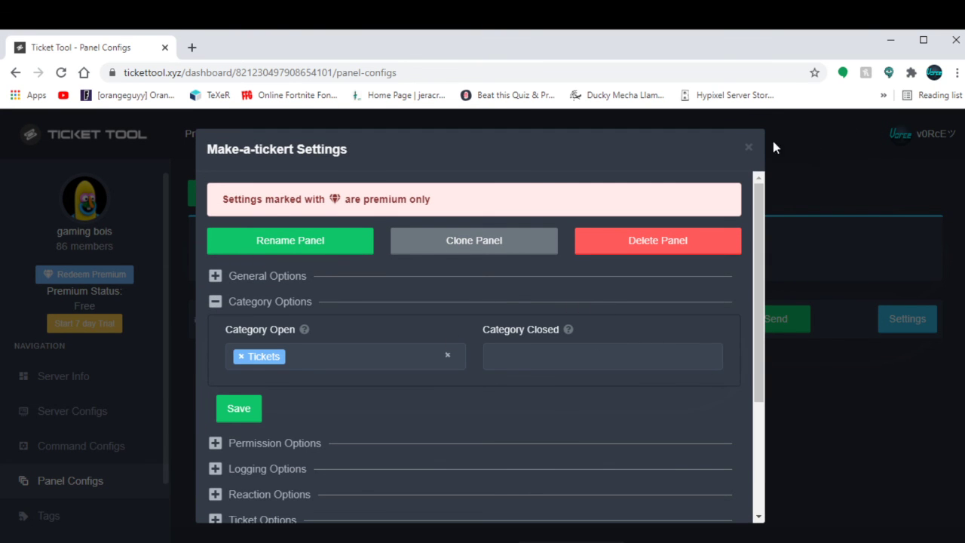
click(748, 150)
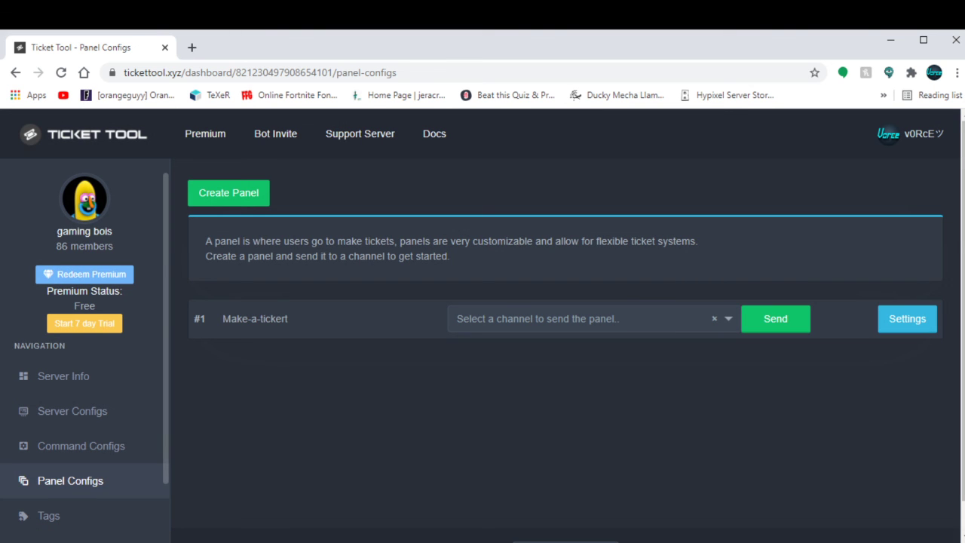